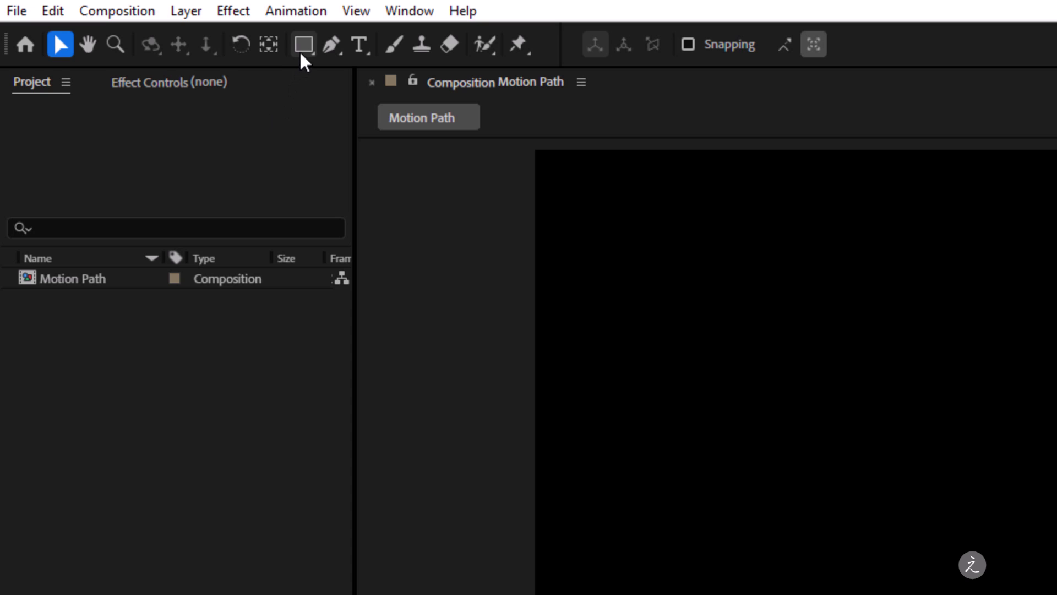
Draw a red square on the canvas with the Rectangle Tool
click(304, 44)
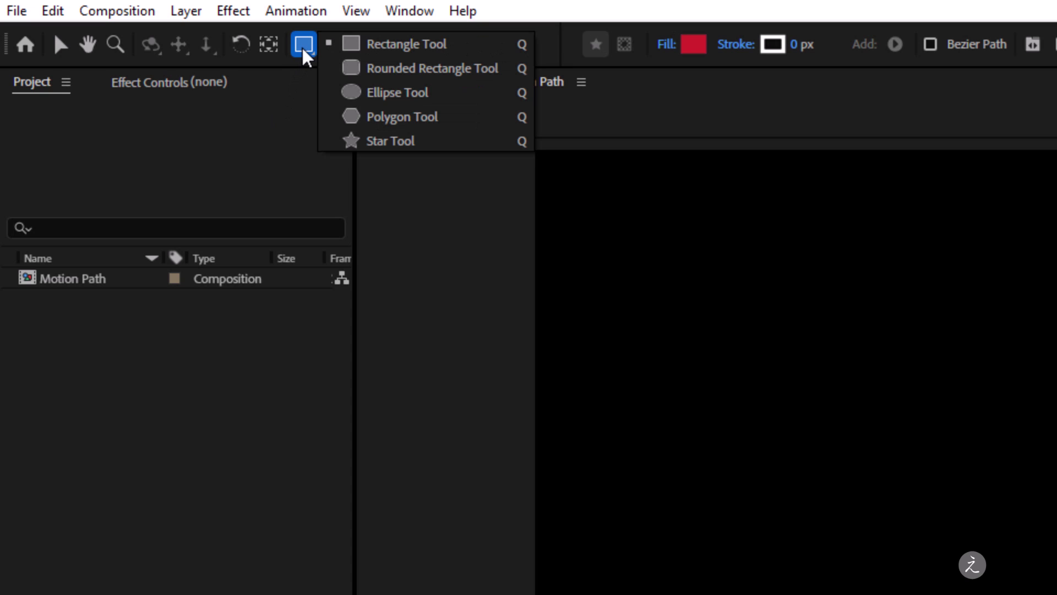
click(481, 47)
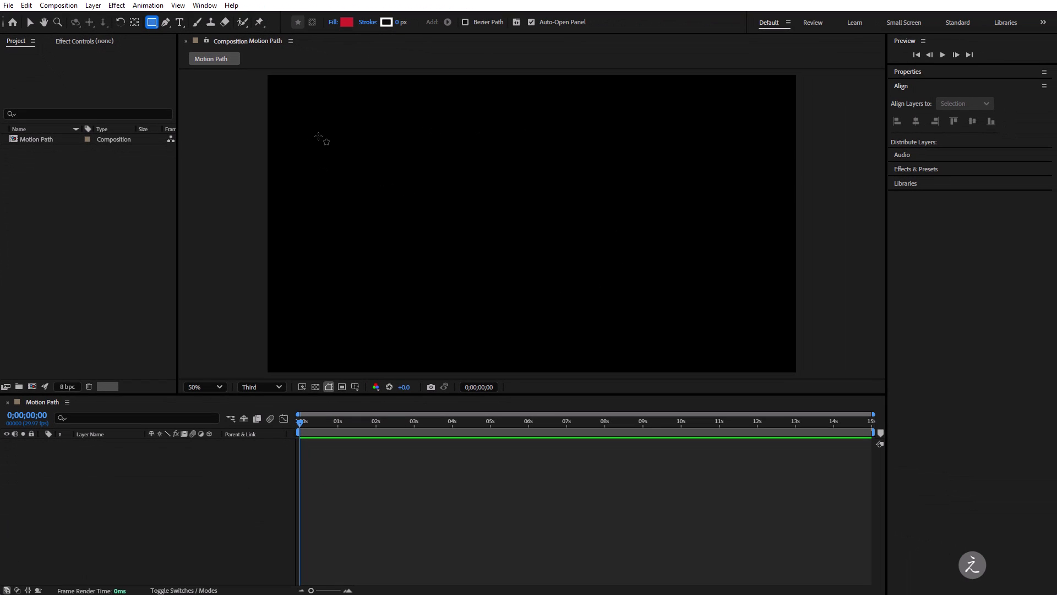
click(322, 126)
drag(323, 126, 467, 255)
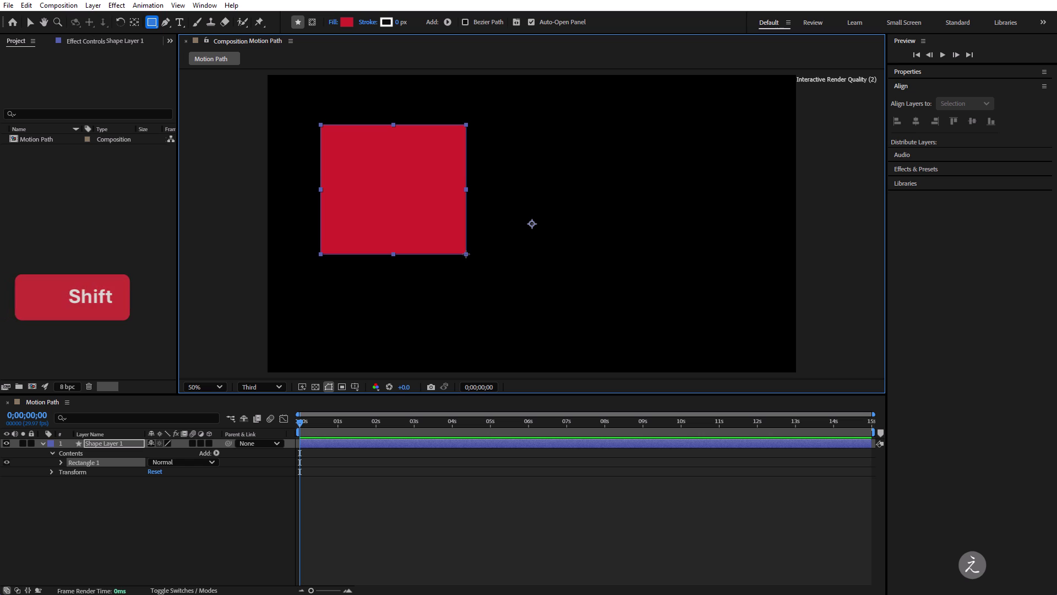
mouse_move(466, 255)
mouse_down()
mouse_move(447, 215)
mouse_move(476, 268)
mouse_move(471, 256)
mouse_up()
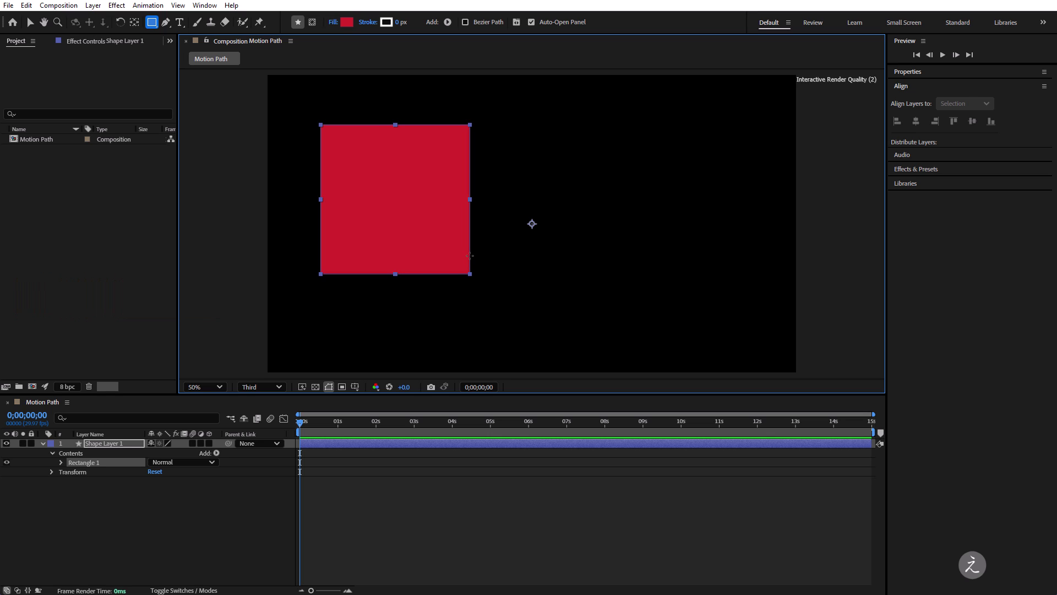
drag(473, 258, 473, 257)
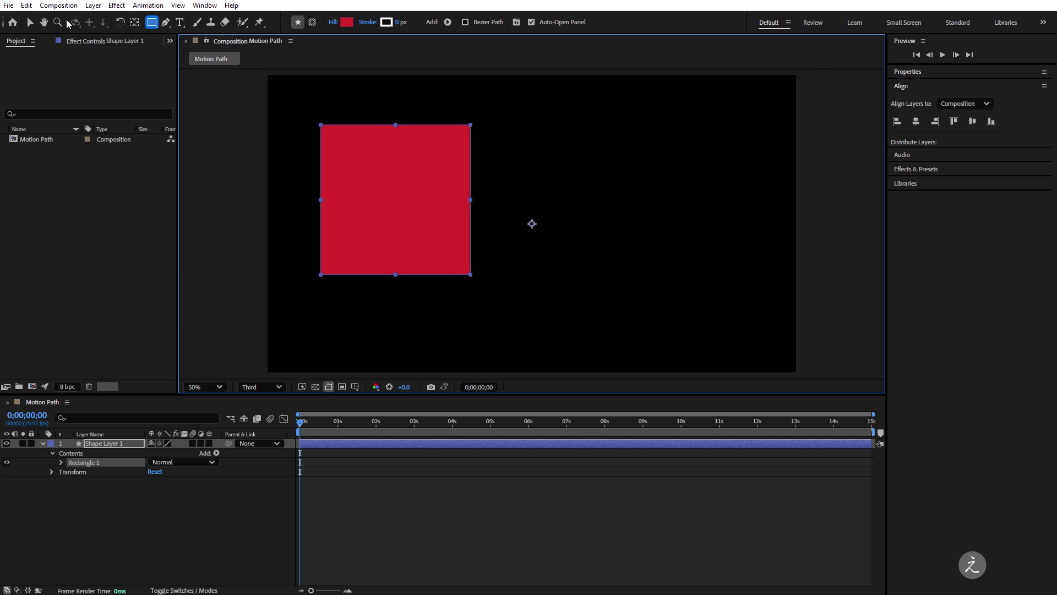
Name the new shape layer 'Rectangle' and select it
click(31, 22)
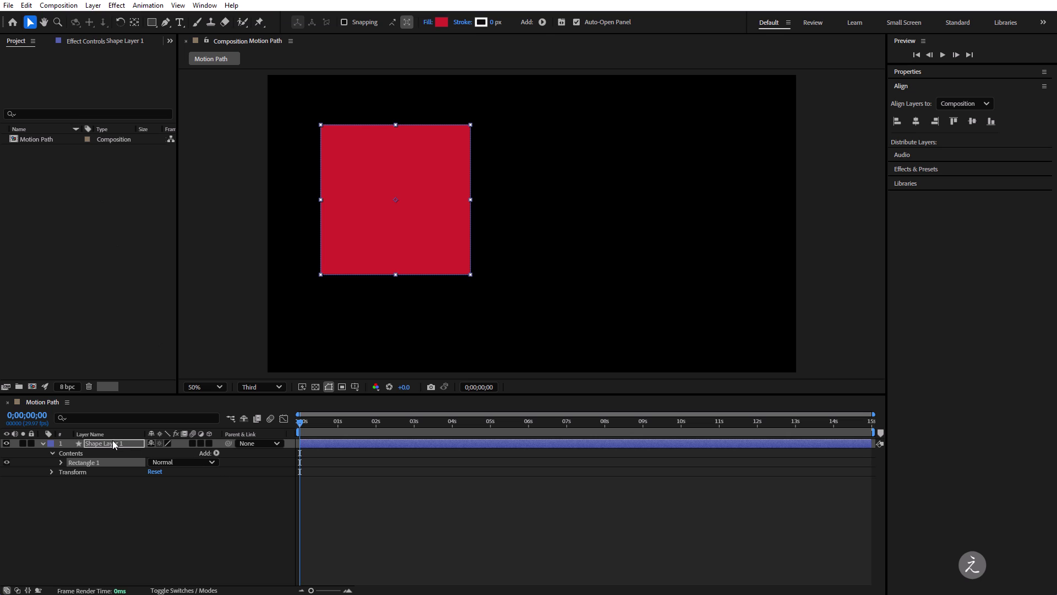
click(262, 552)
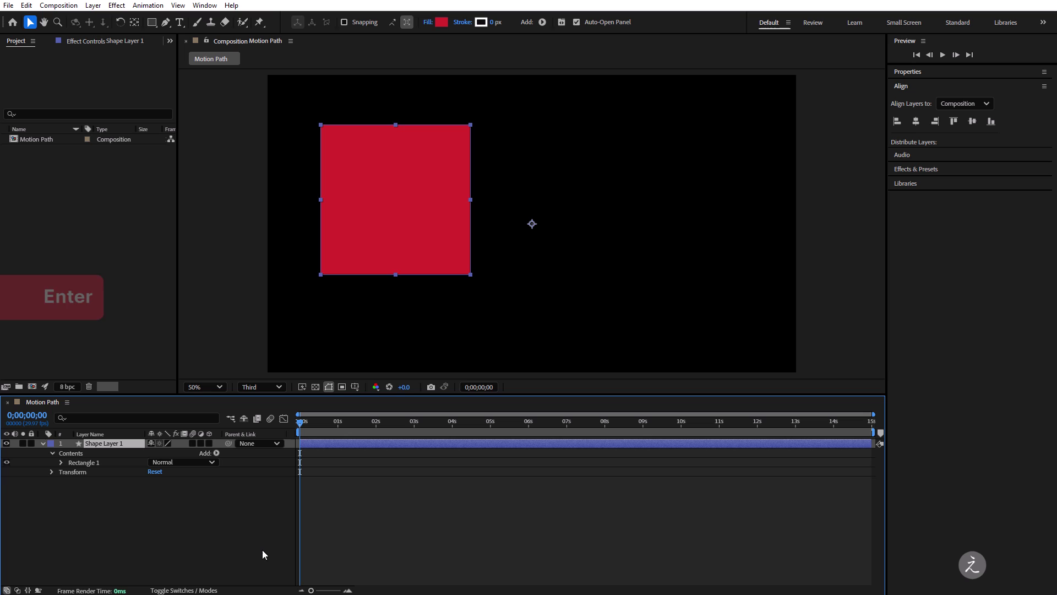
key(Return)
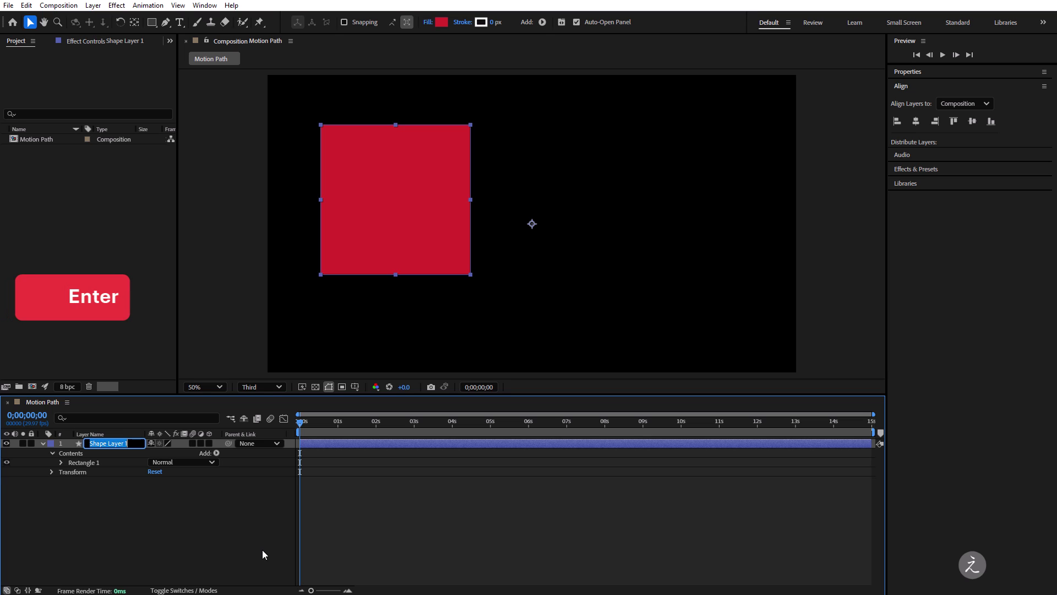
text(Rectangle)
key(Return)
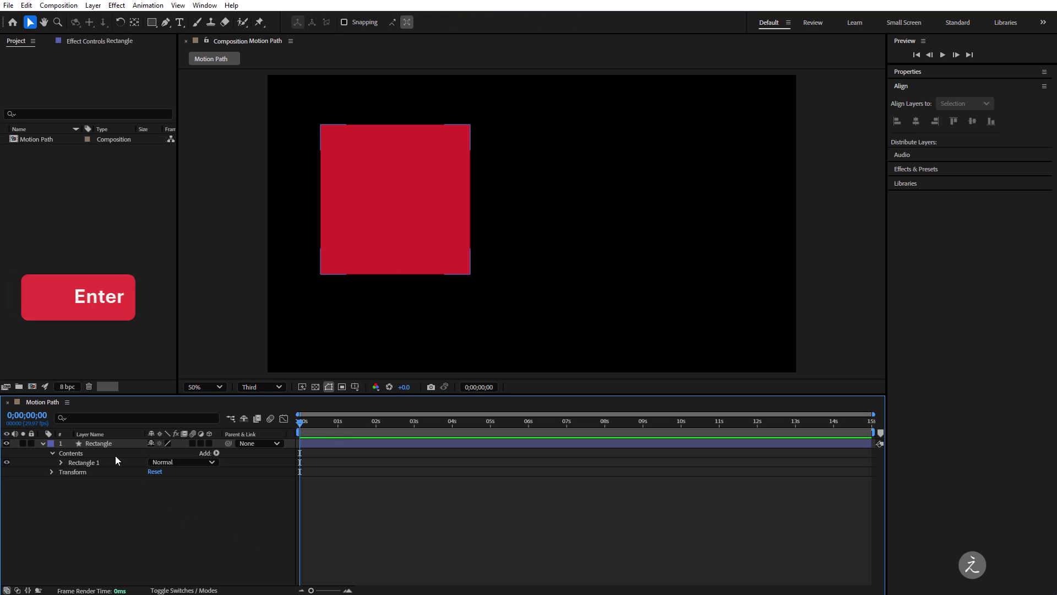
click(107, 443)
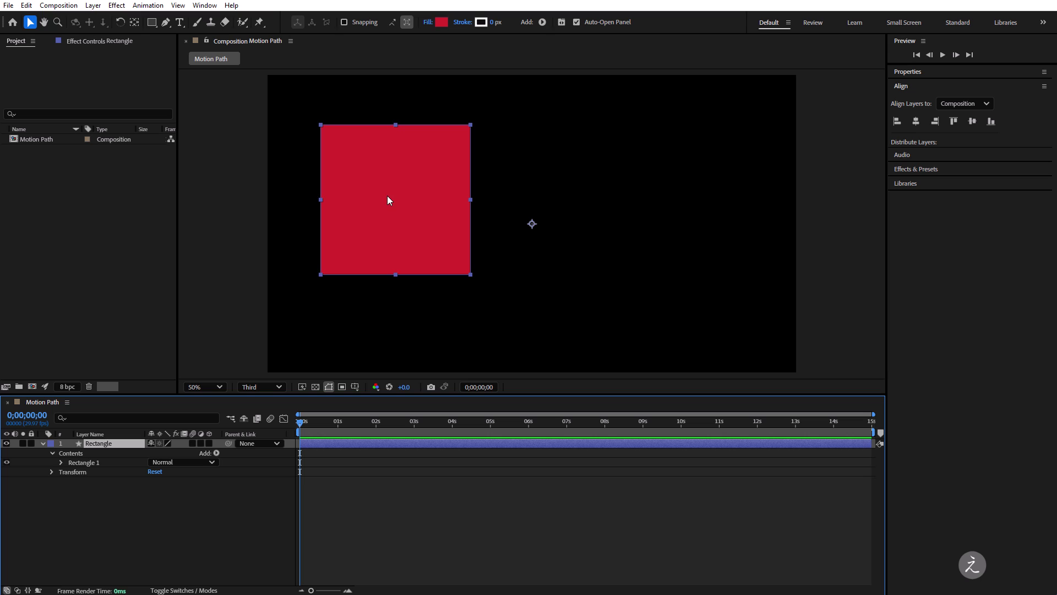
Snap the square's anchor point to its centre with the Pan Behind tool
click(135, 24)
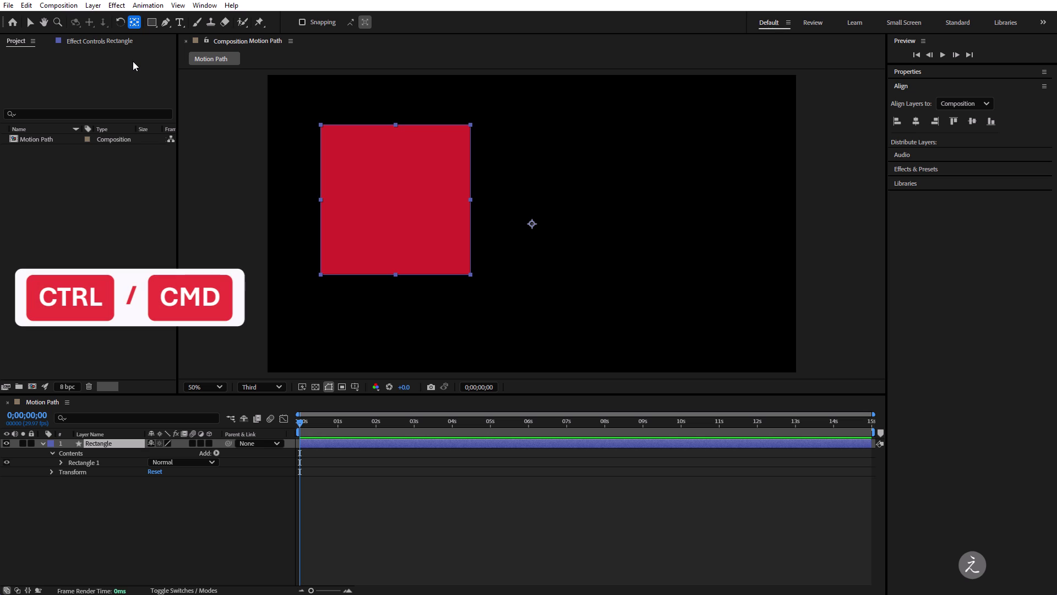
ctrl+double_click(134, 23)
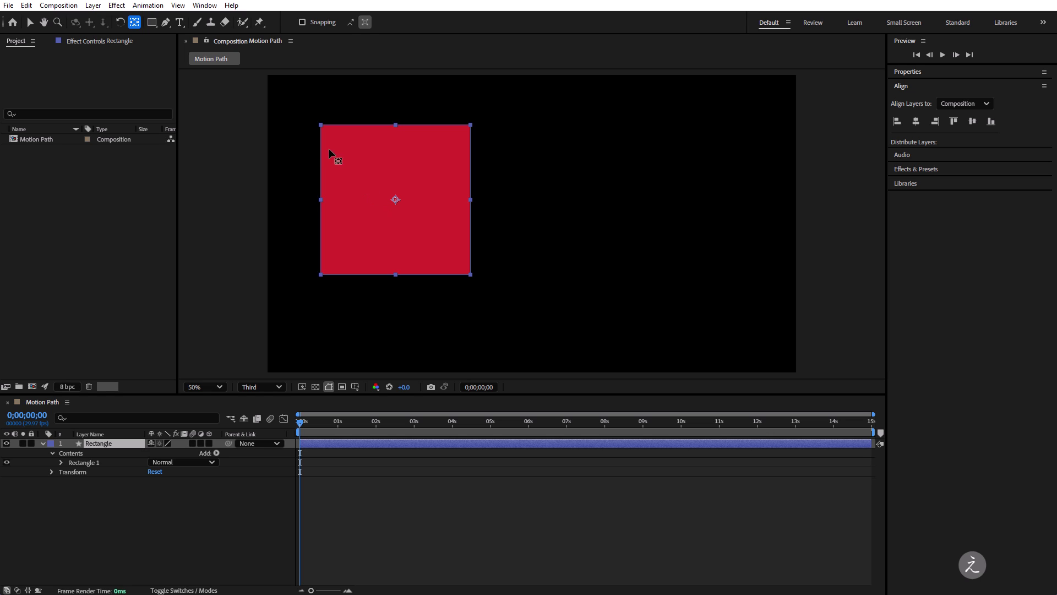
click(30, 23)
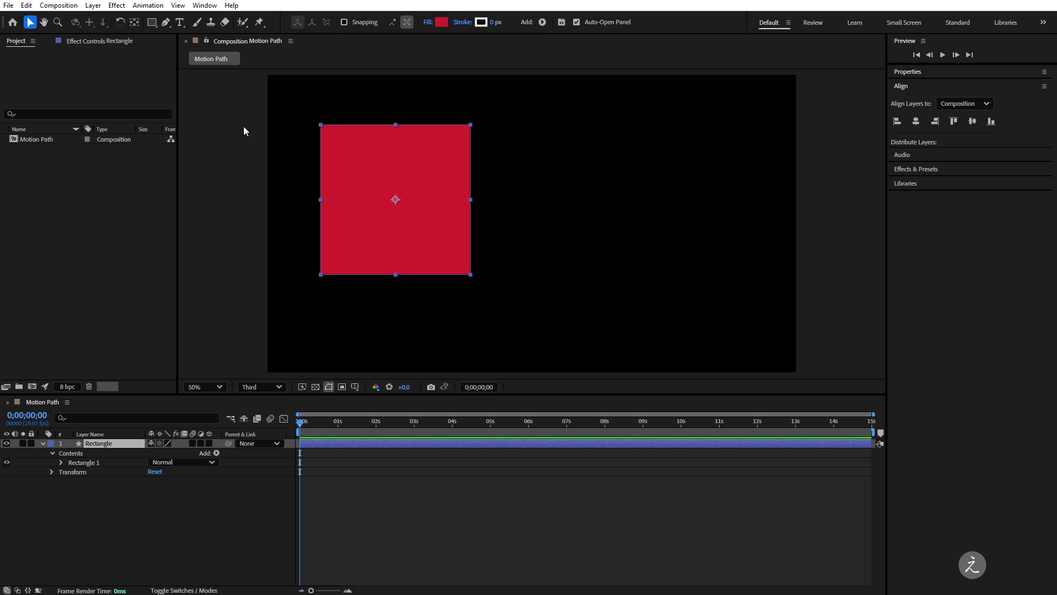
Align the square to the composition's horizontal and vertical centre (960, 540)
click(445, 206)
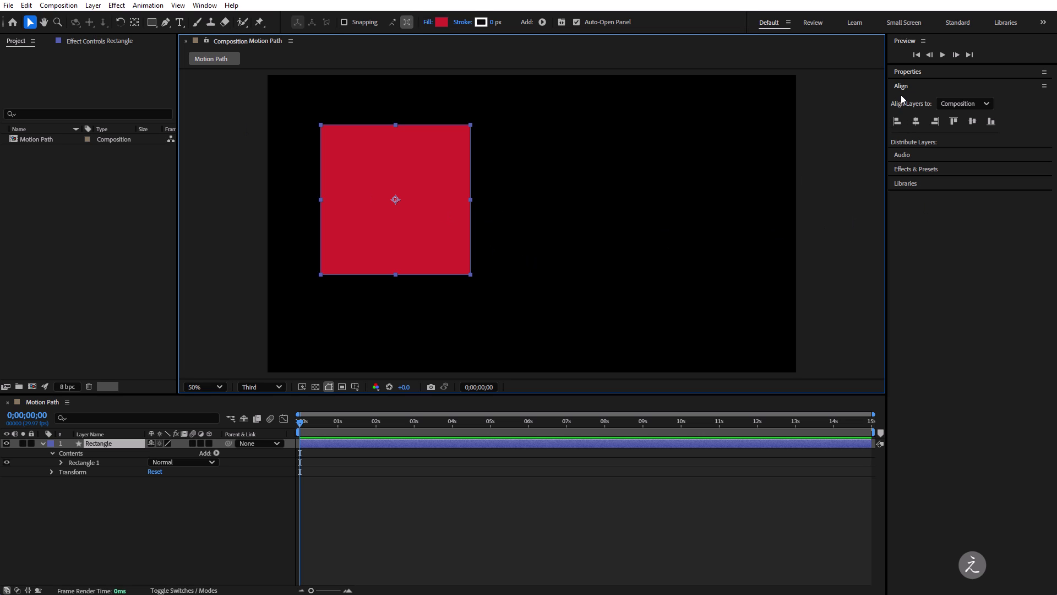
click(907, 72)
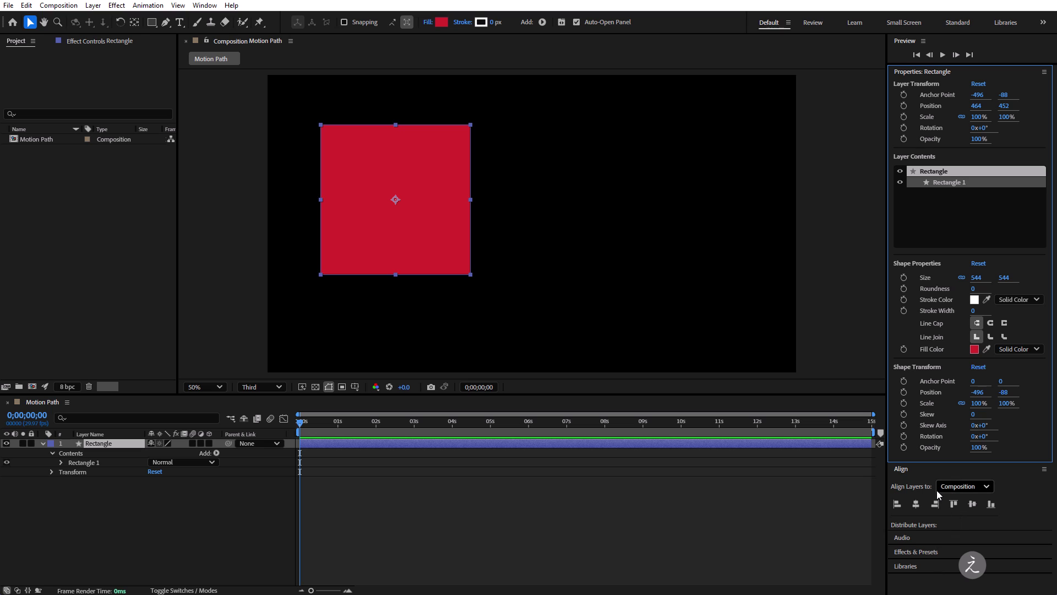
click(916, 504)
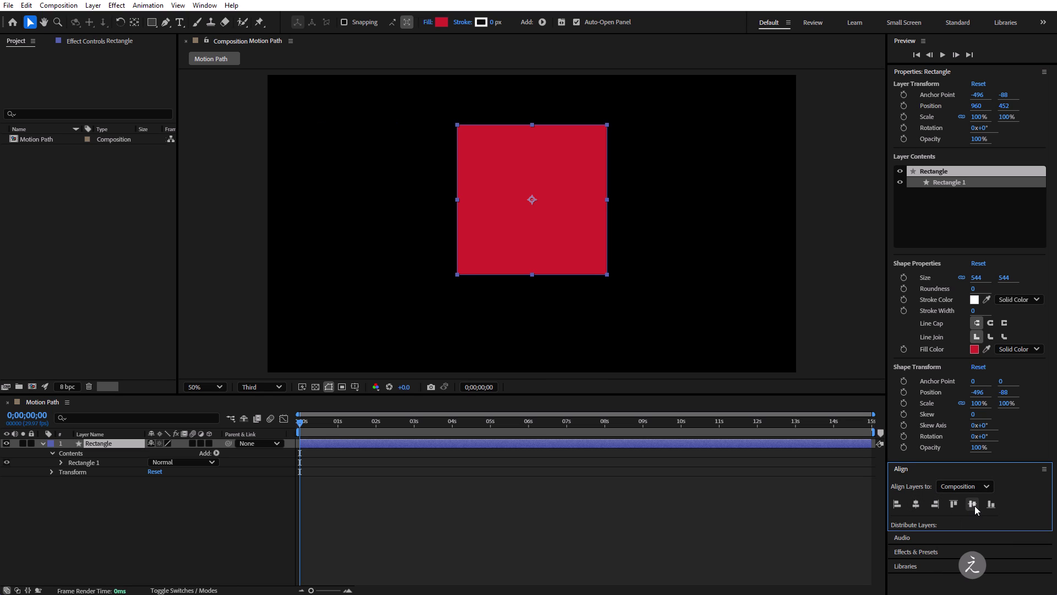
click(973, 504)
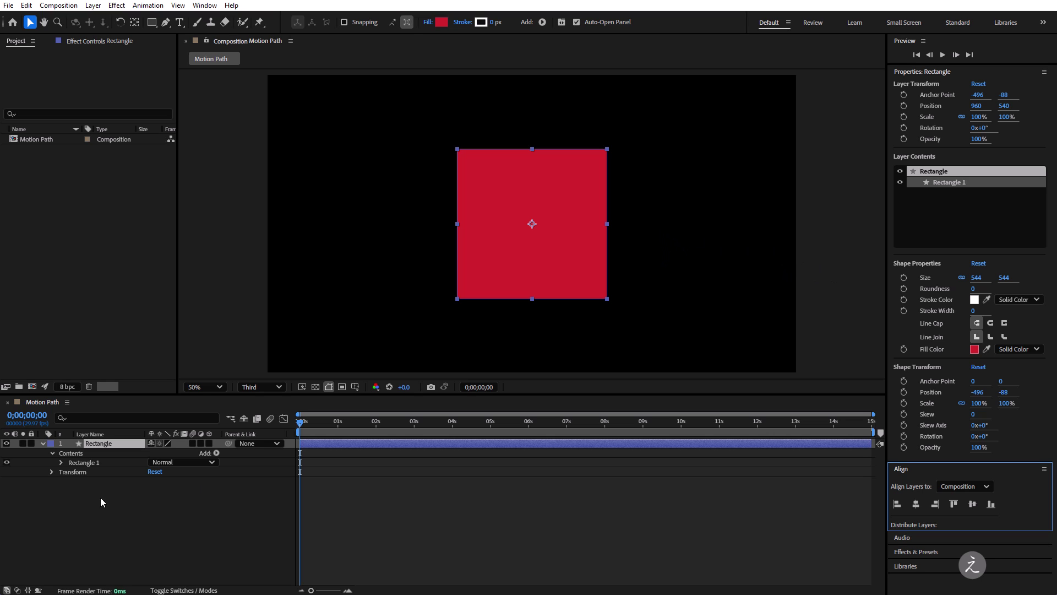
Change the square's fill colour to dark teal
click(82, 462)
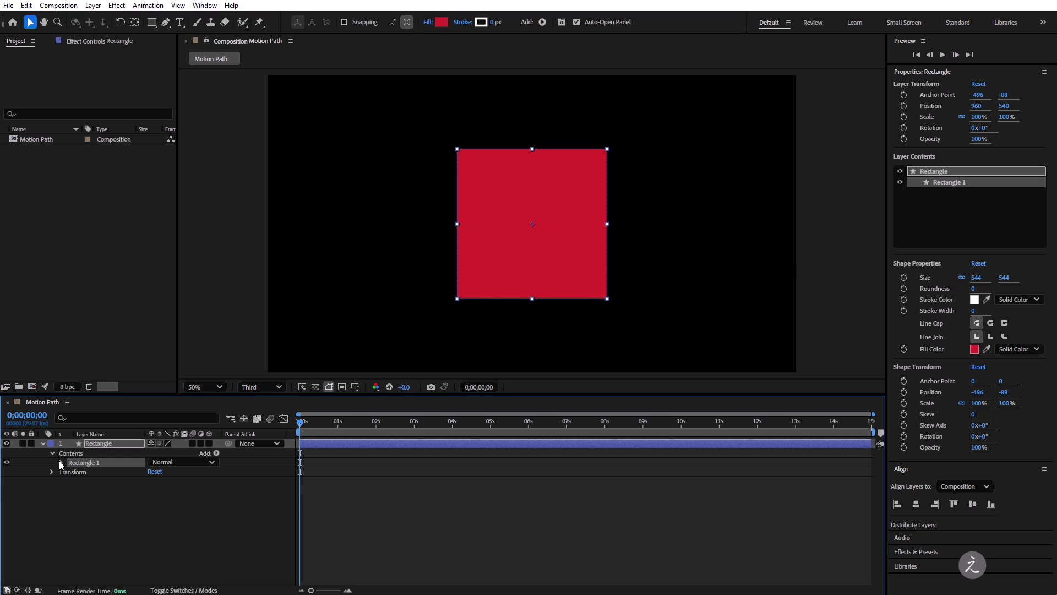
click(60, 461)
click(69, 490)
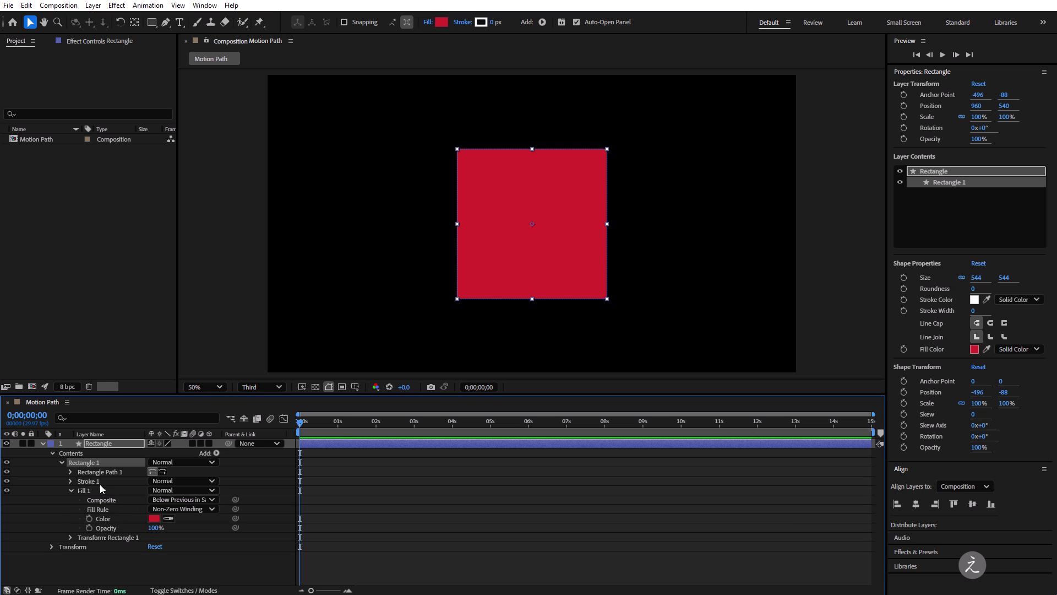
click(917, 566)
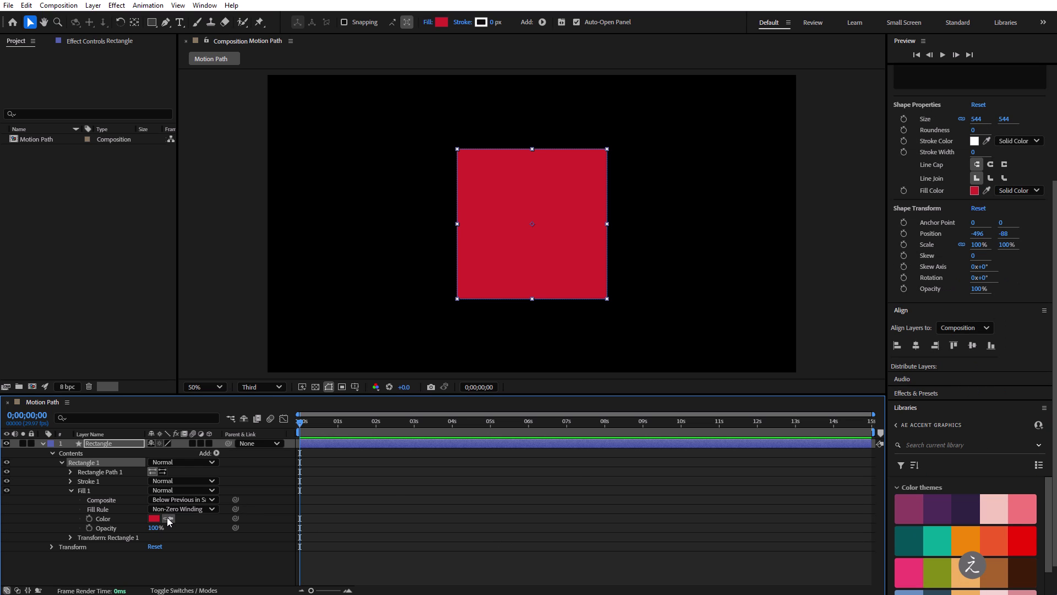
click(908, 541)
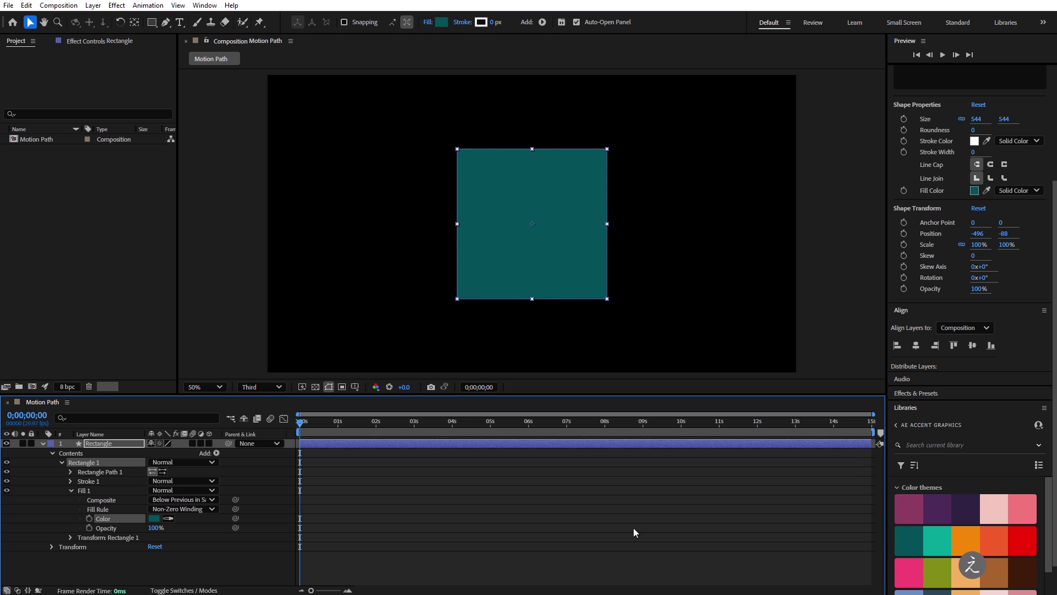
click(61, 462)
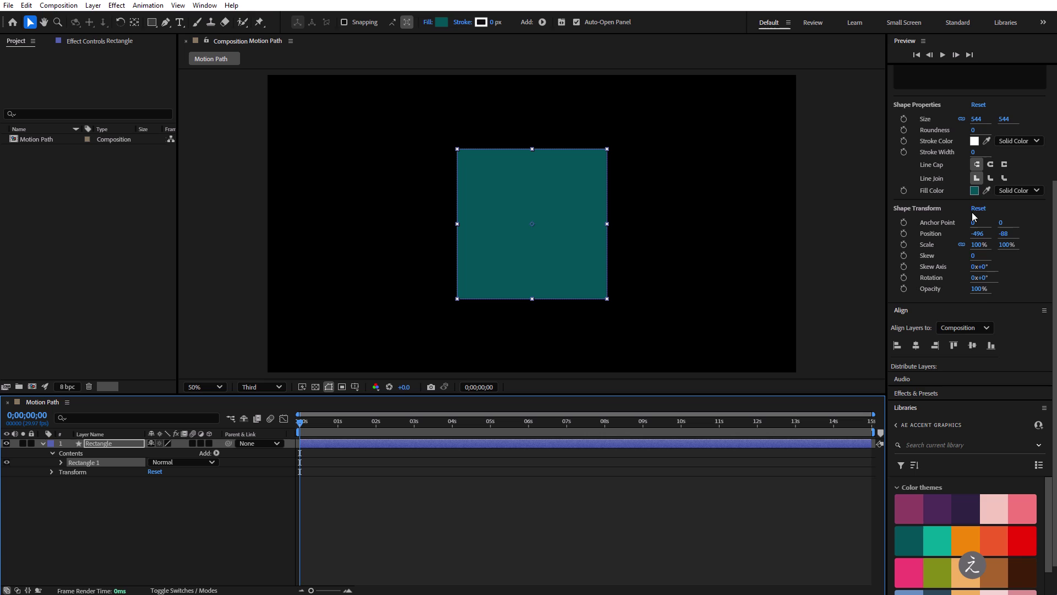
scroll(998, 184, up, 5)
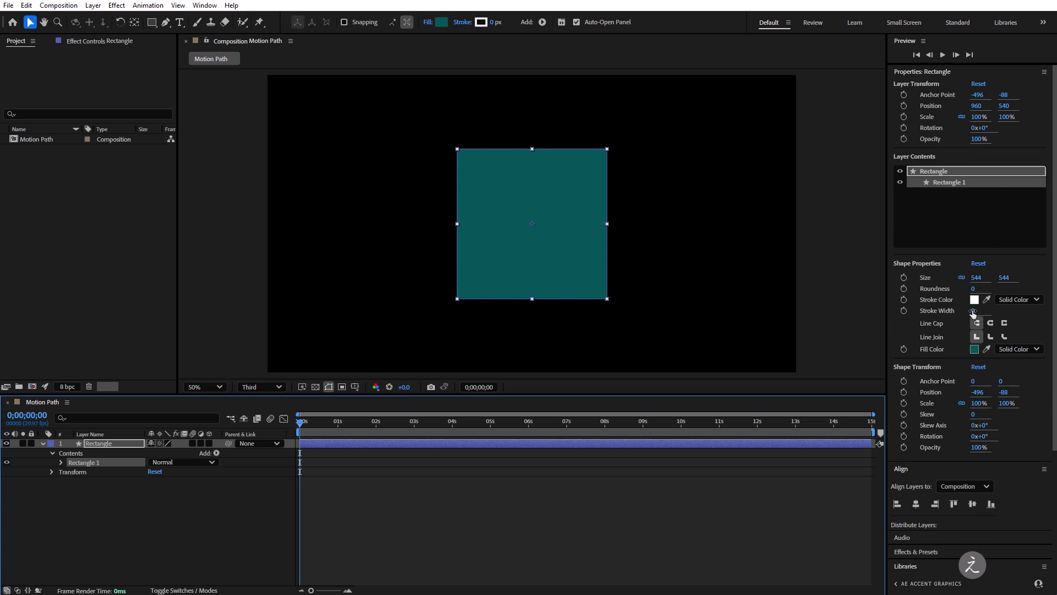
Give the square a 15 px white outline and rotate it 45° into a diamond
drag(973, 310, 986, 317)
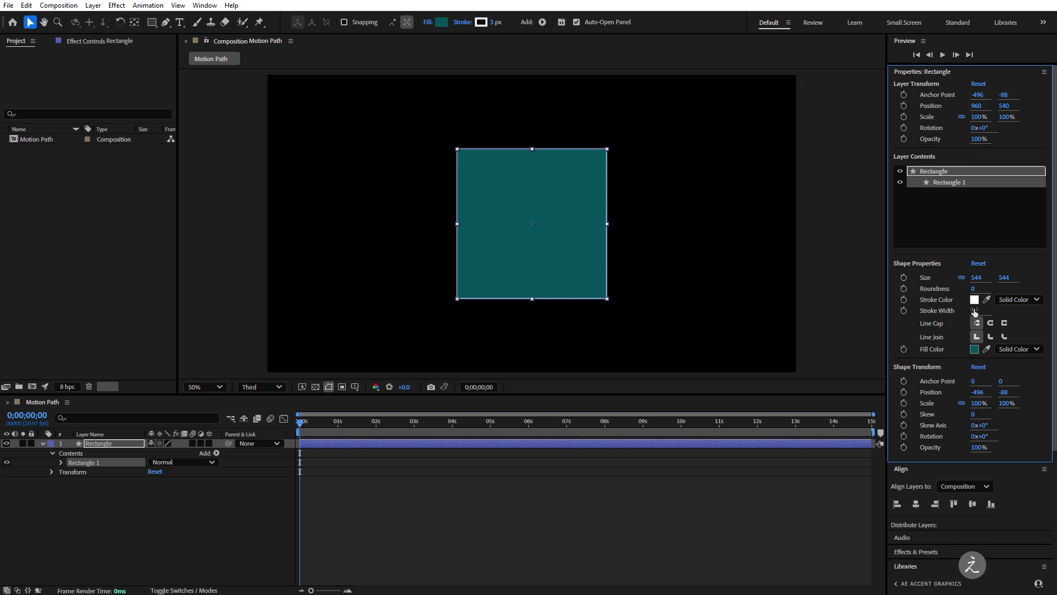
click(977, 310)
text(15)
key(Return)
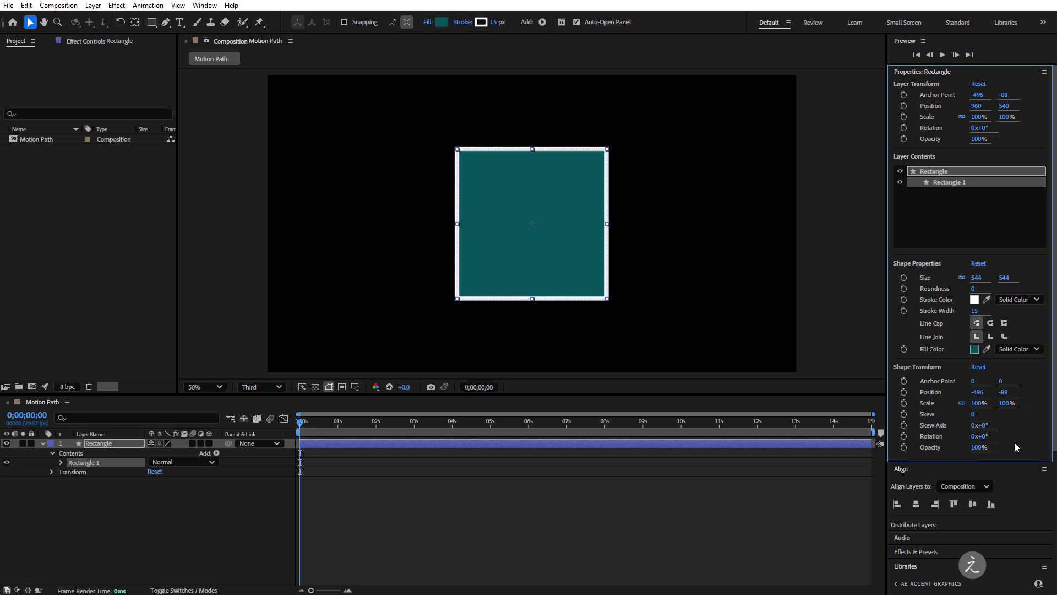
click(983, 436)
text(45)
key(Return)
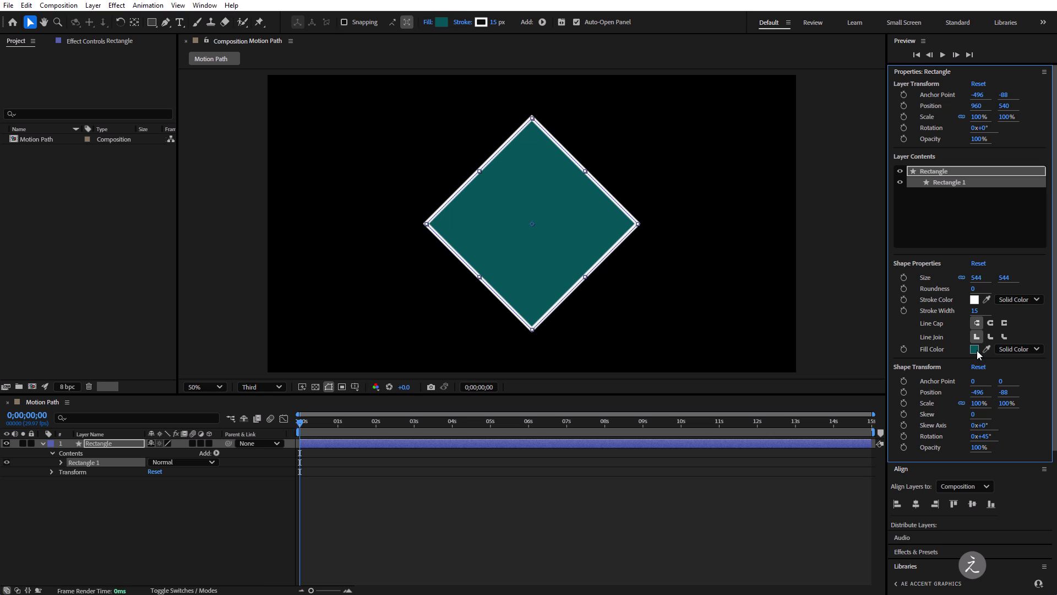
Set the diamond's size to 600 x 600 and deselect the layer
click(977, 278)
text(600)
key(Return)
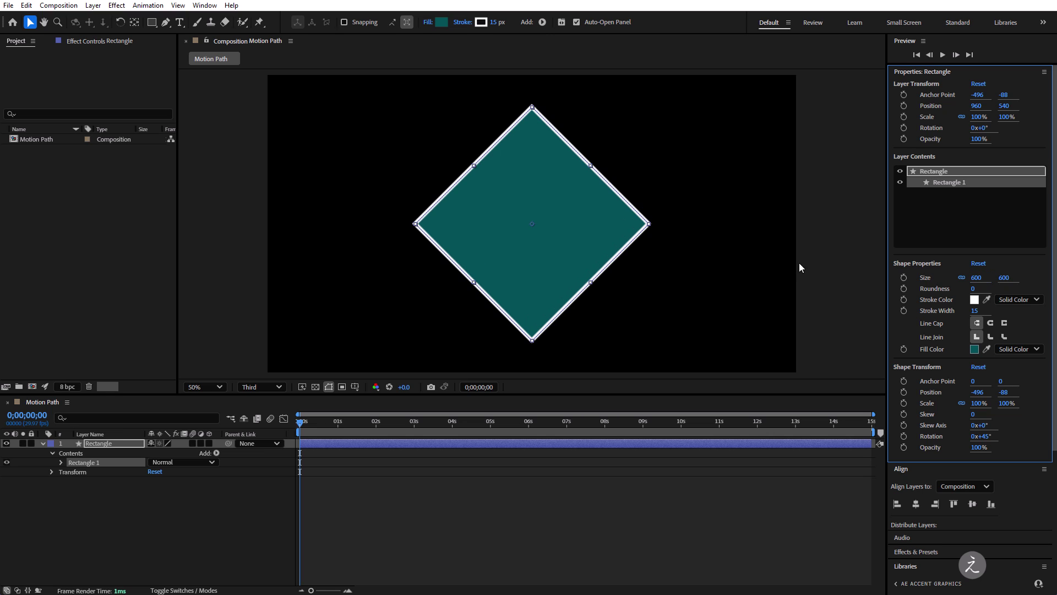
click(913, 505)
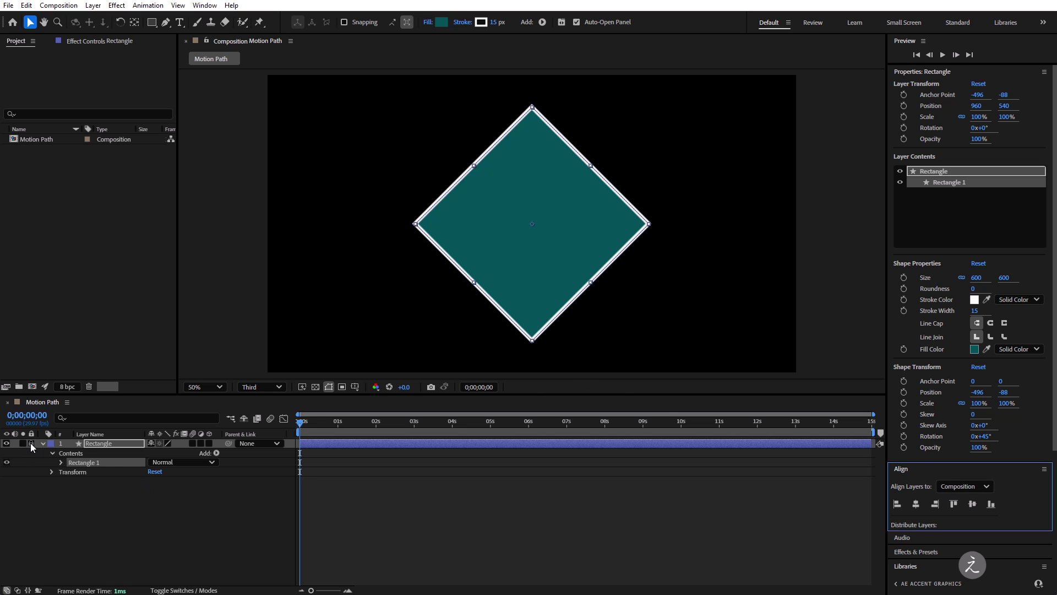
click(132, 520)
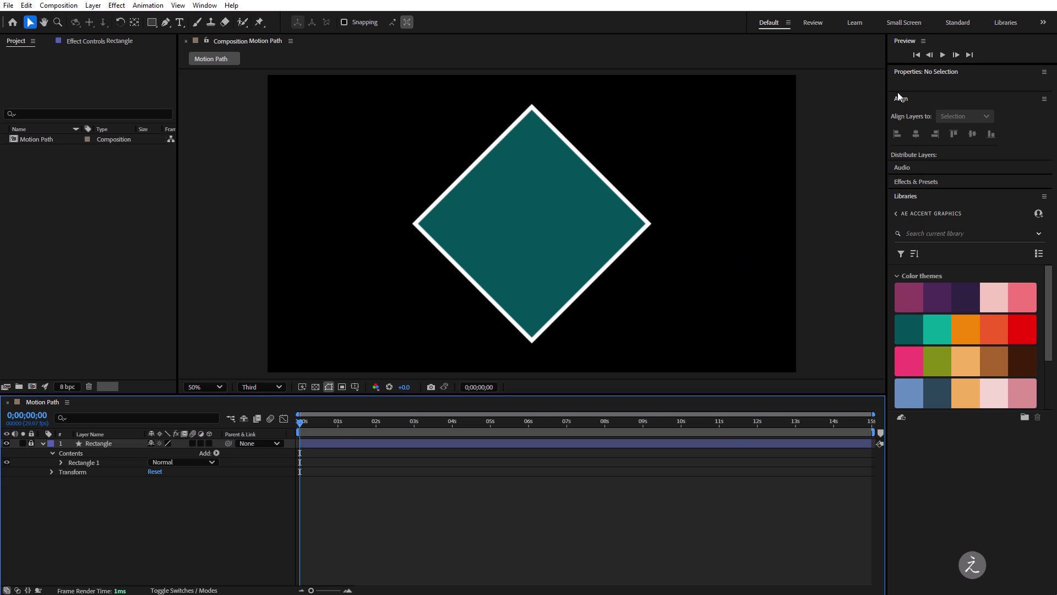
Draw a small circle at the composition's upper left with the Ellipse Tool
click(154, 22)
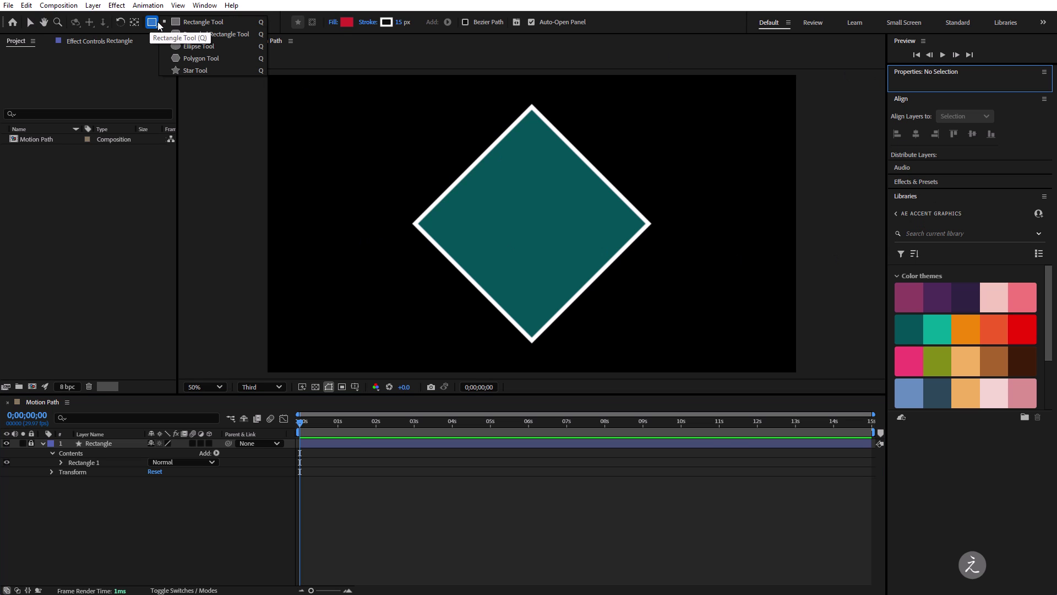
click(198, 46)
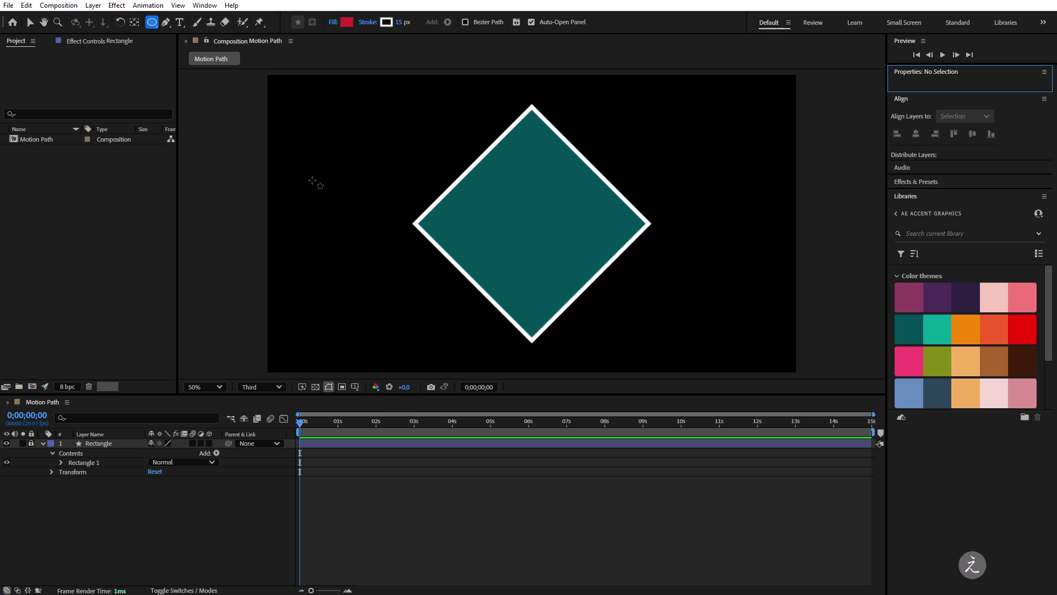
drag(323, 171, 347, 195)
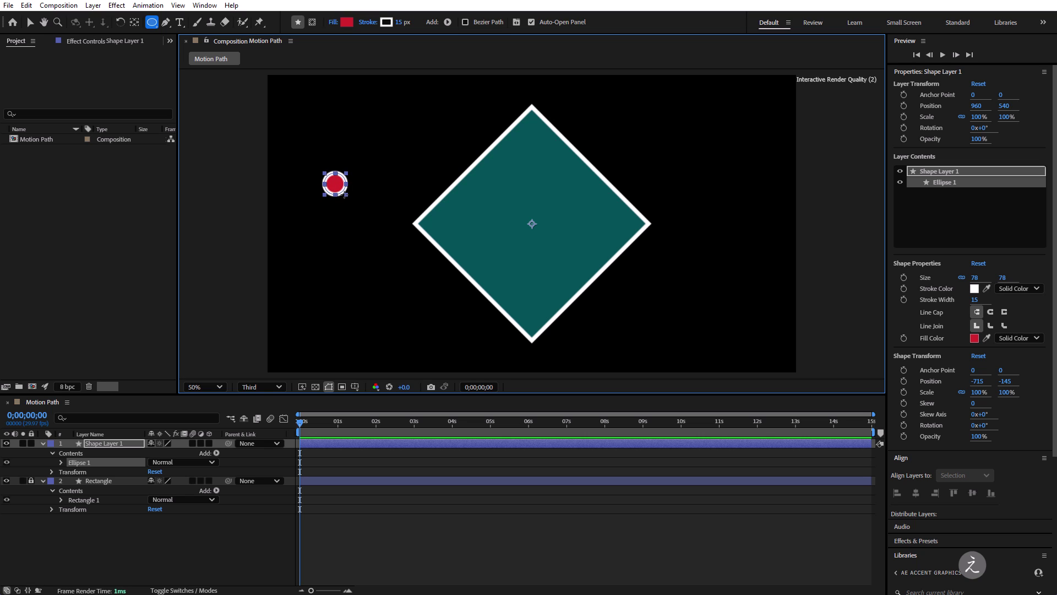
Name the new shape layer 'Circle' and reselect the circle
click(30, 22)
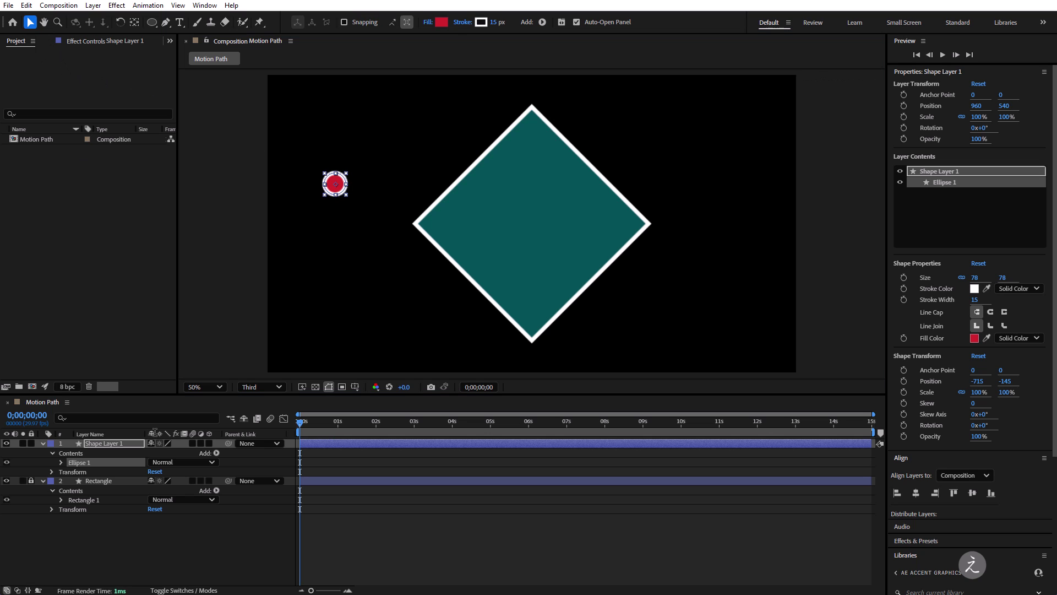
key(Return)
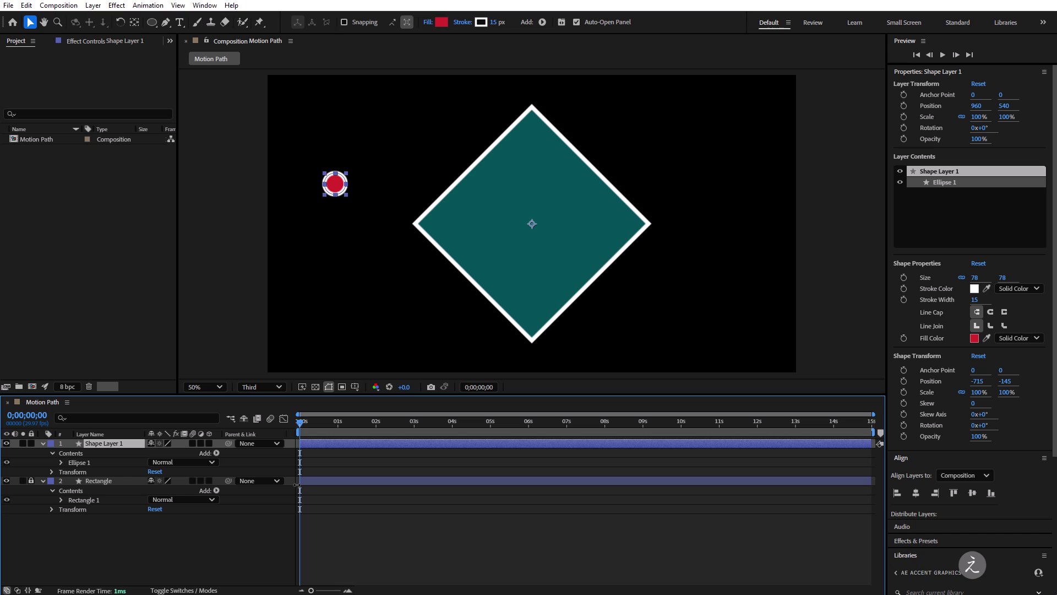
key(Return)
text(C)
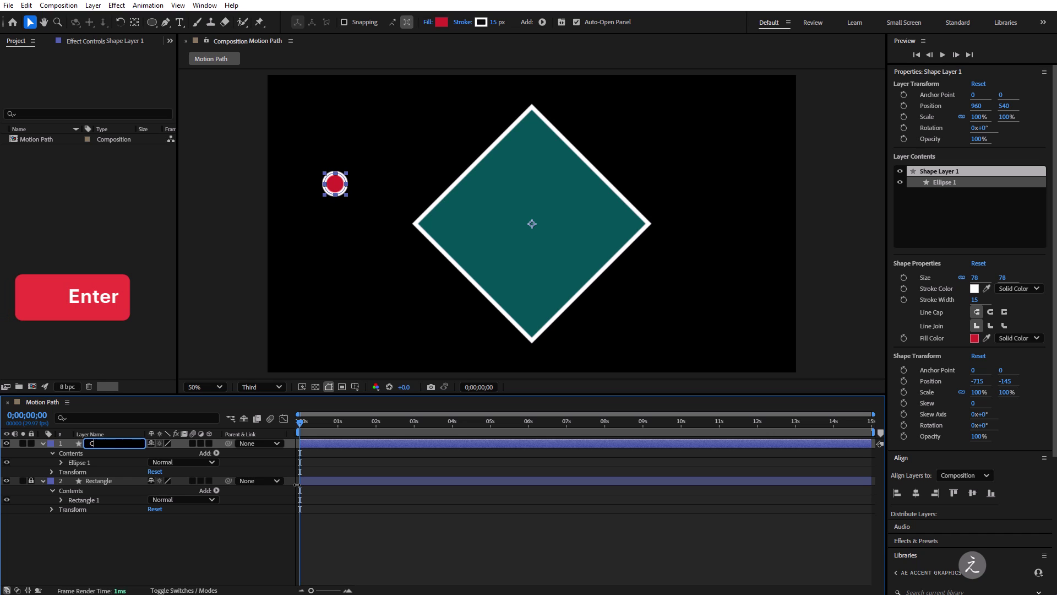
text(ircle)
key(Return)
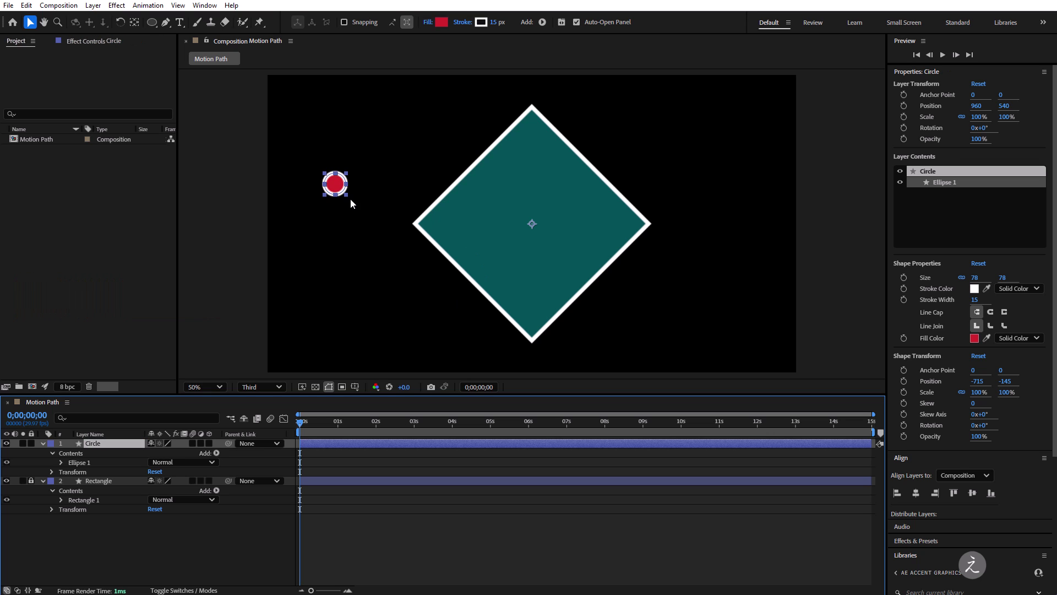
click(339, 189)
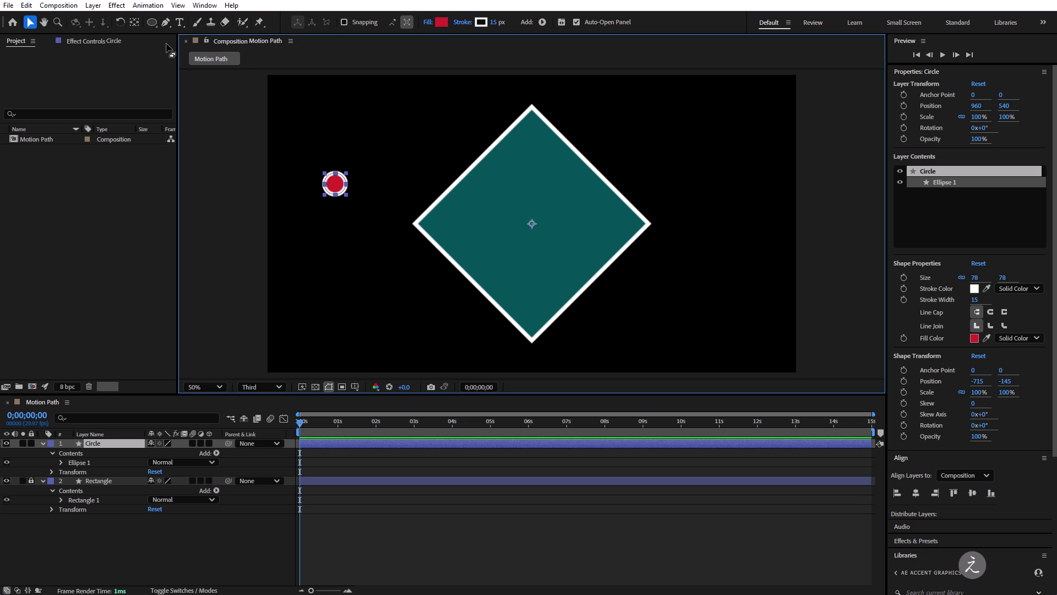
Snap the Circle layer's anchor point to the circle's centre with the Pan Behind tool
click(135, 22)
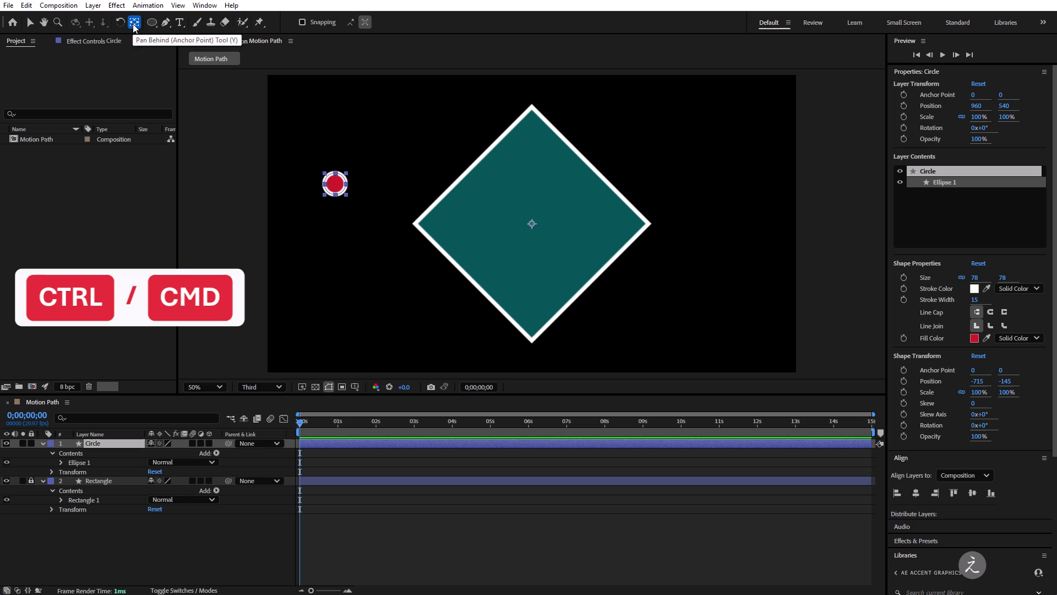
ctrl+double_click(134, 23)
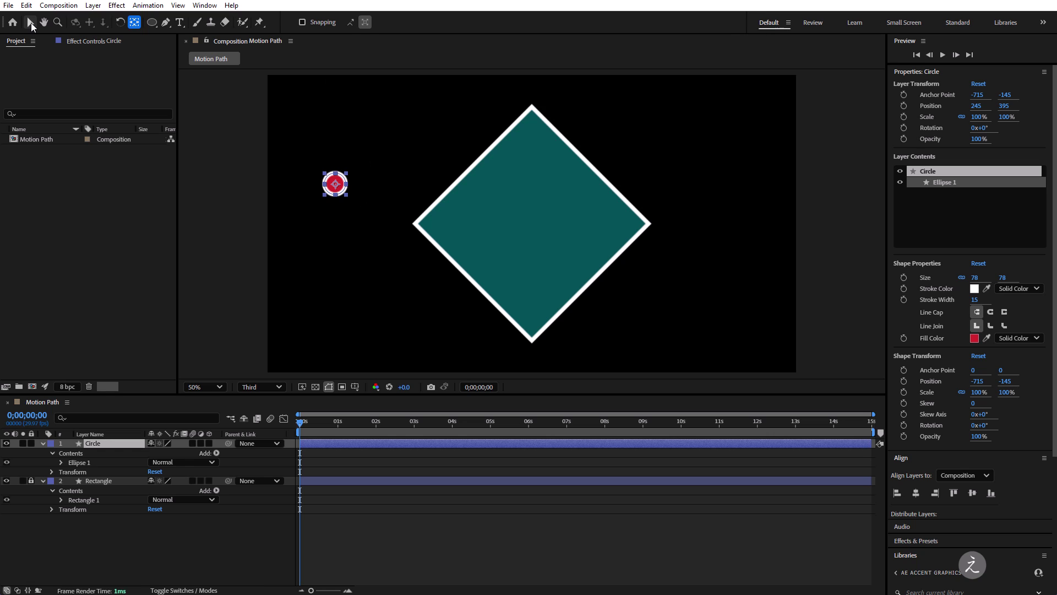
Move the circle onto the diamond's bottom corner and set its outline width to 0
click(31, 25)
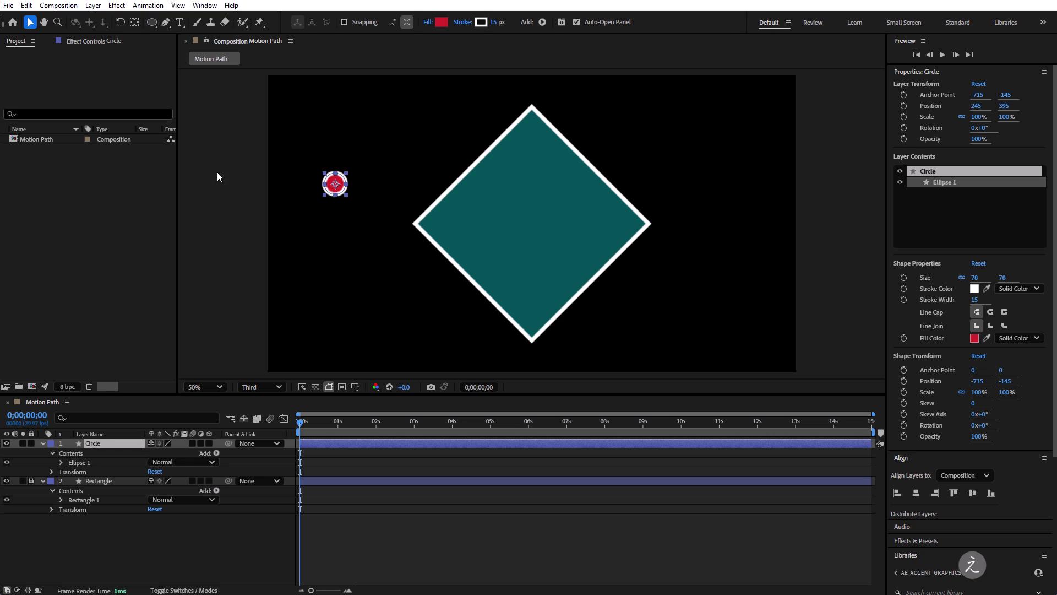
click(336, 184)
drag(335, 183, 534, 341)
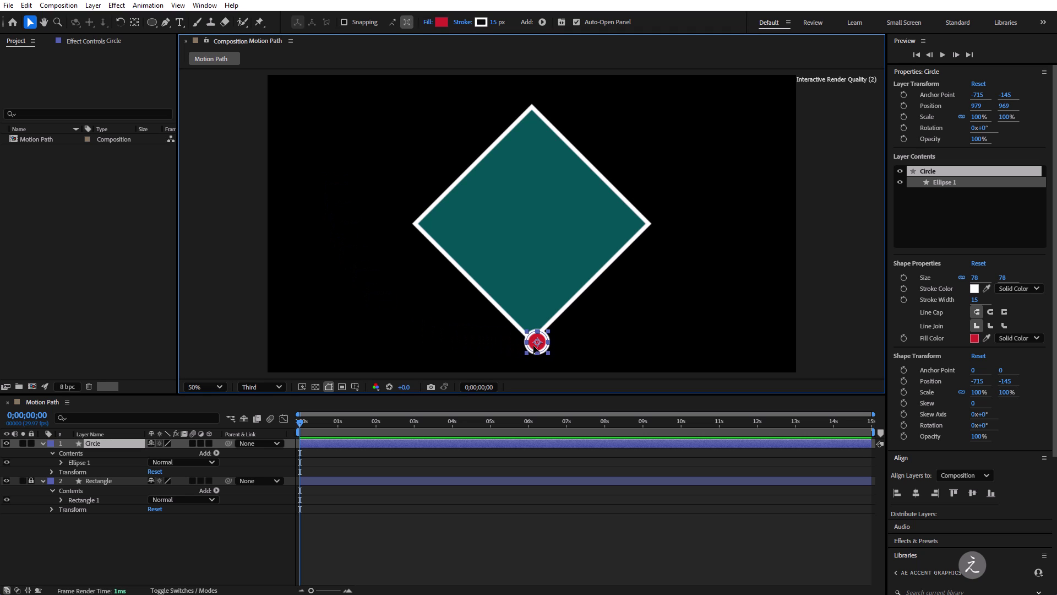
click(977, 300)
text(0)
key(Return)
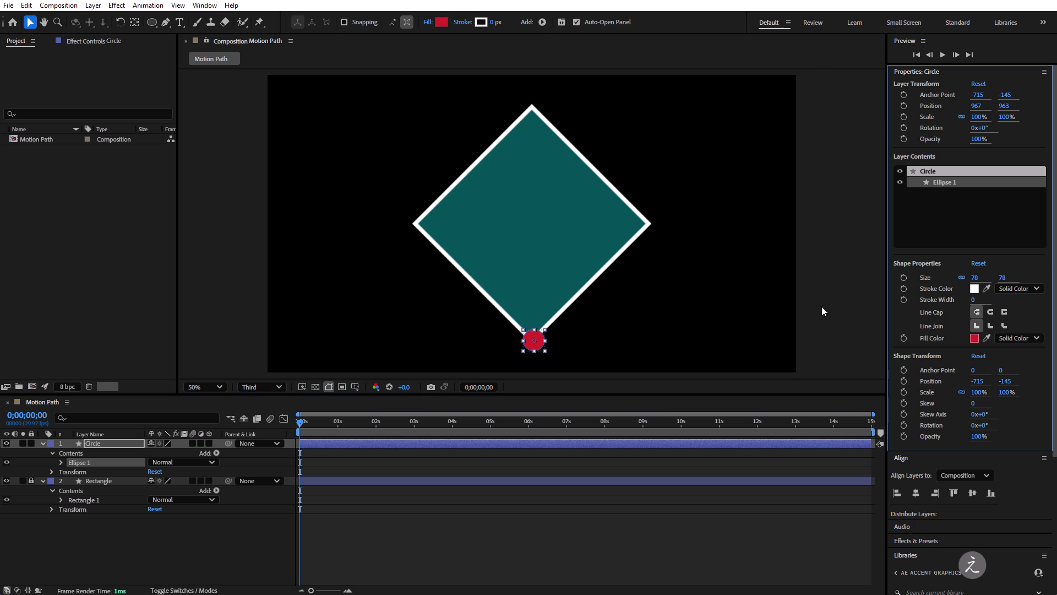
click(589, 342)
scroll(530, 332, up, 3)
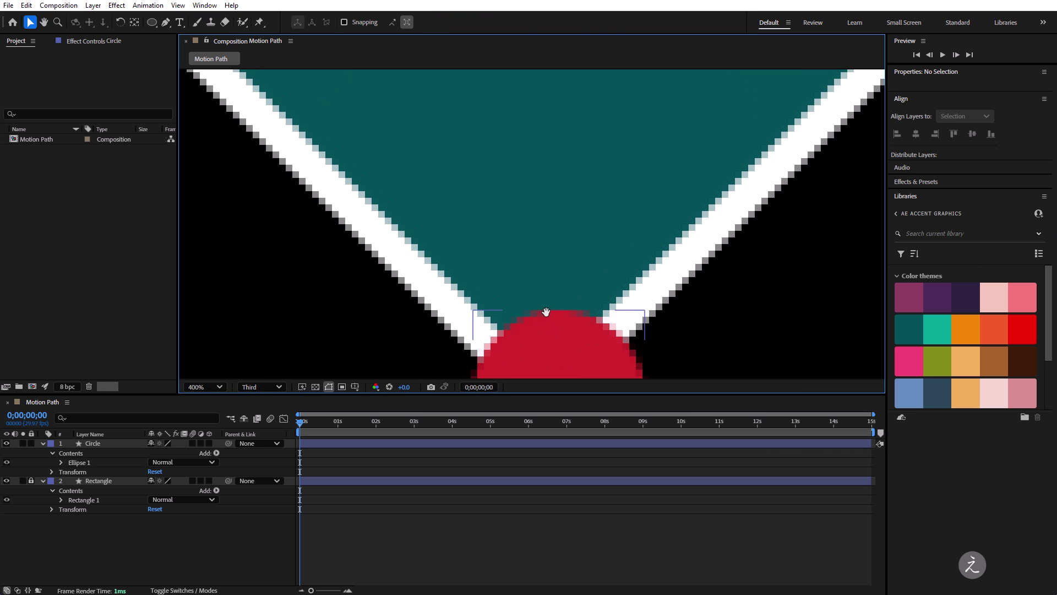
Fine-tune the circle onto the corner, then return the view to 50% magnification
key(h)
drag(530, 332, 520, 151)
key(v)
drag(539, 255, 528, 214)
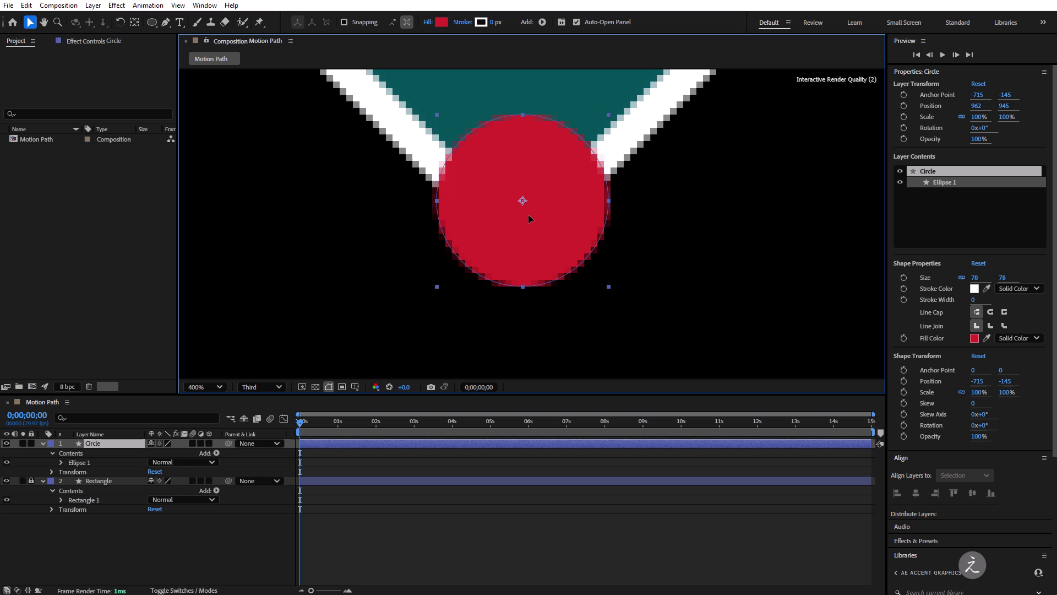
click(205, 387)
click(211, 403)
click(727, 304)
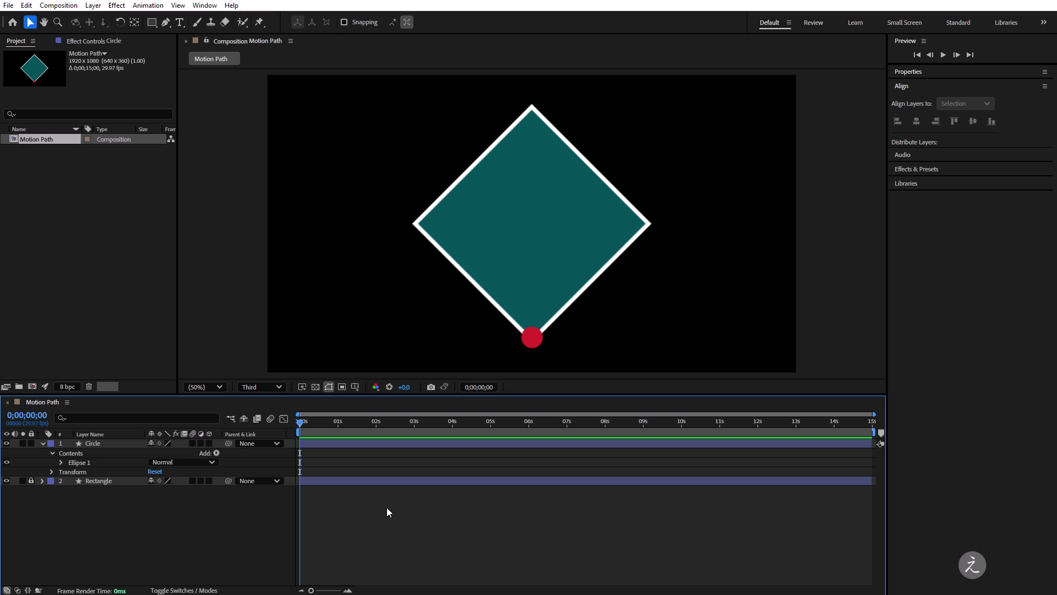
Reveal the Circle's Position and keyframe it at 0 s (960.9, 953.0)
click(118, 443)
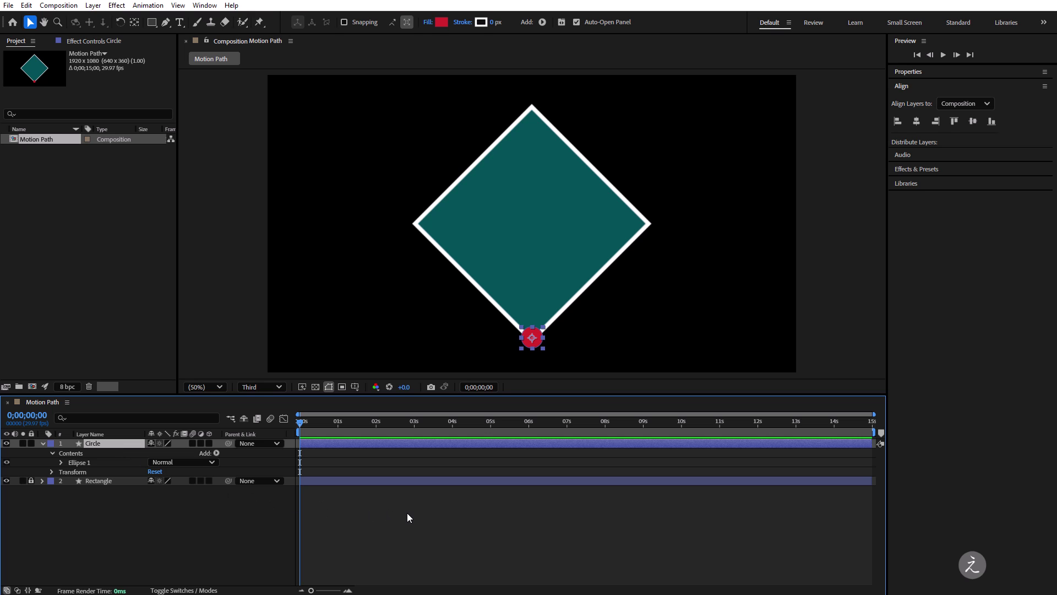
key(p)
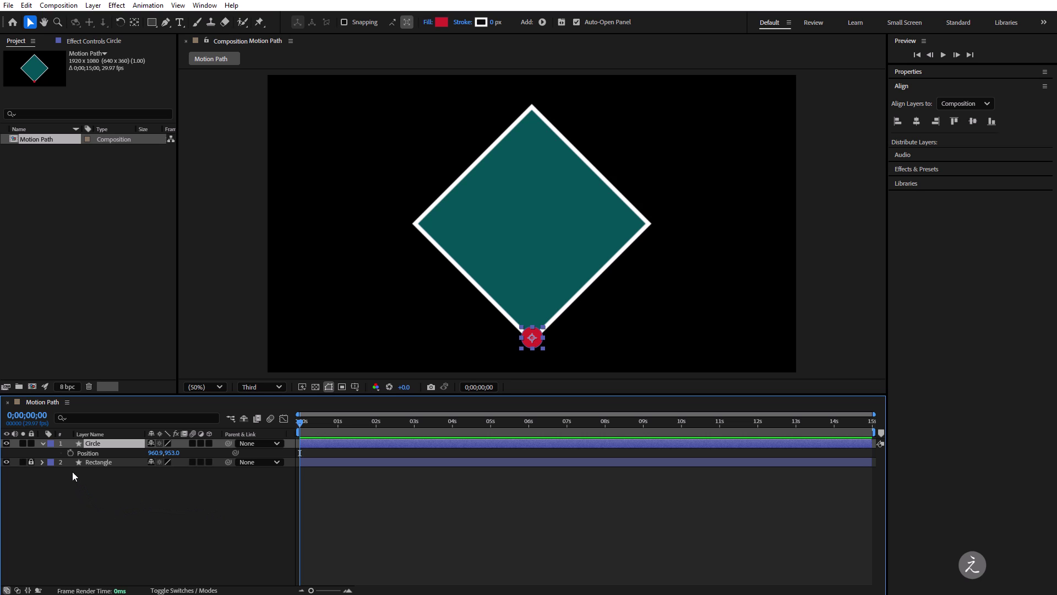
click(70, 453)
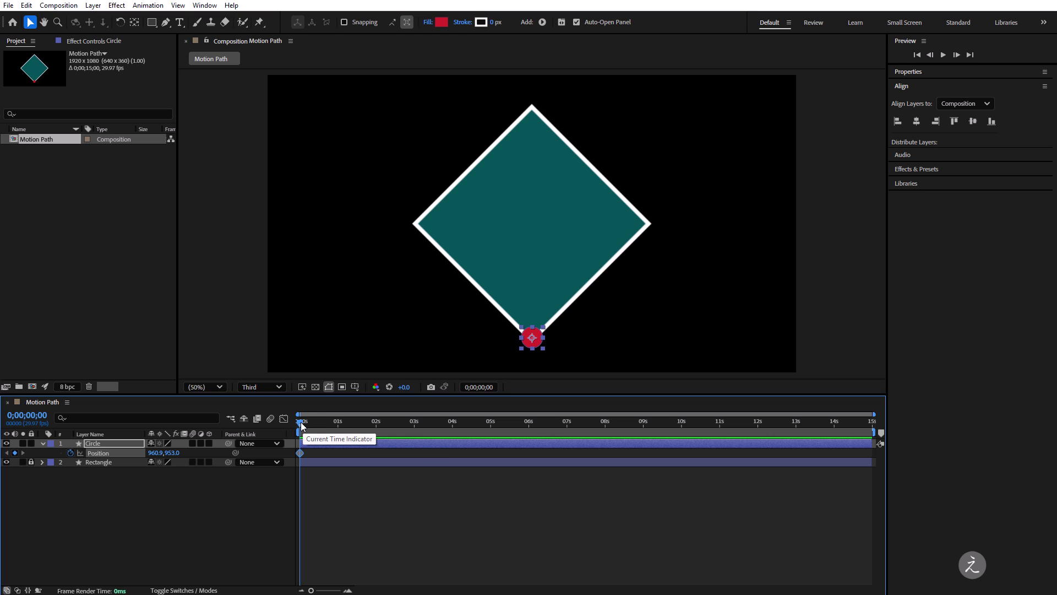
mouse_move(302, 425)
mouse_down()
mouse_move(341, 423)
mouse_move(300, 423)
mouse_up()
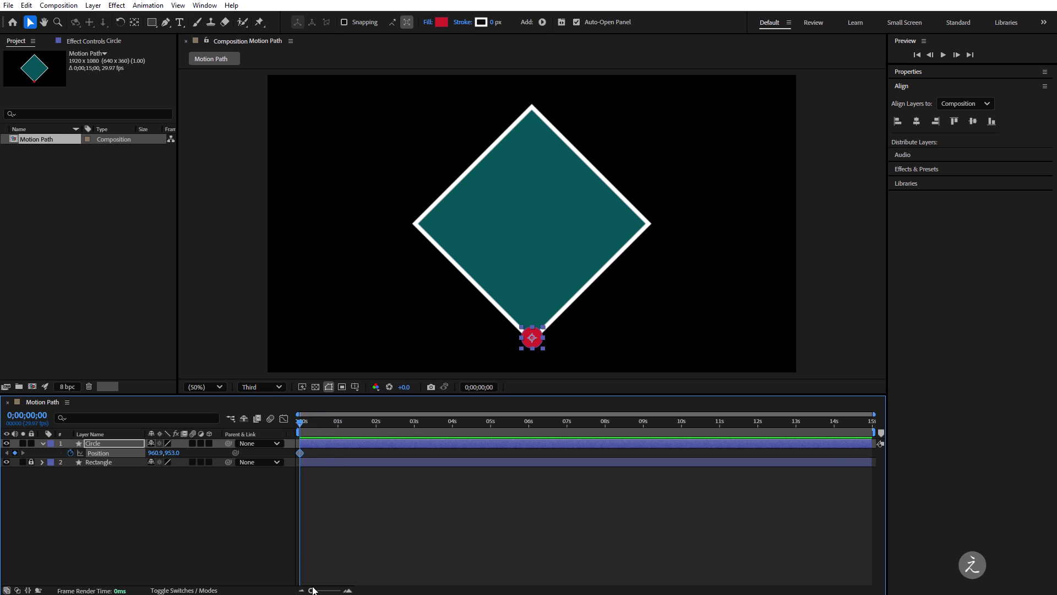
drag(313, 590, 319, 590)
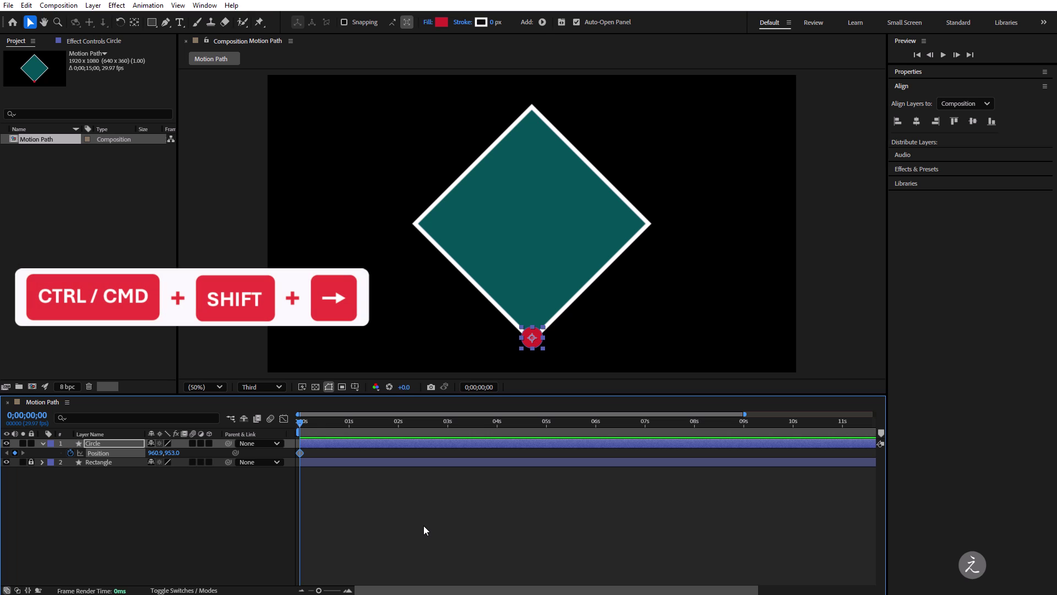
Keyframe the circle at the diamond's right corner at 1 s and top corner at 2 s
key(ctrl+shift+Right)
key(ctrl+shift+Right)
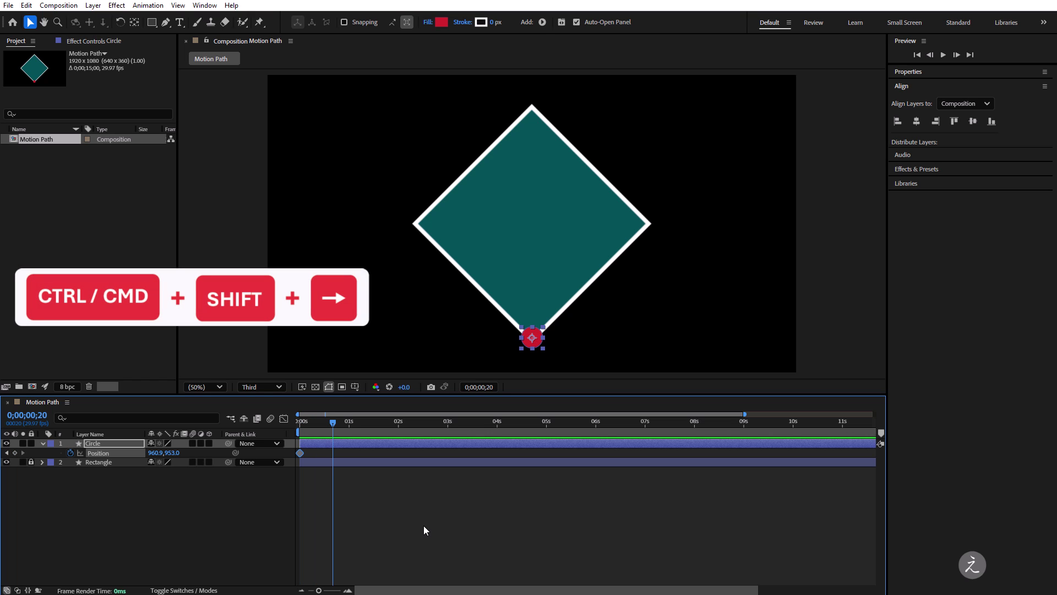
key(ctrl+shift+Right)
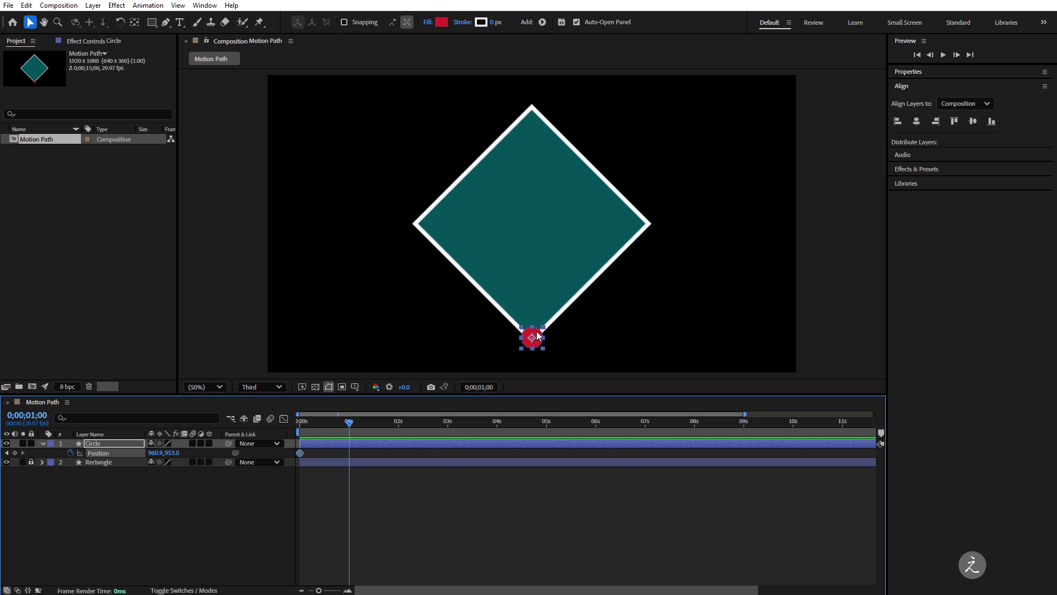
mouse_move(534, 336)
mouse_down()
mouse_move(605, 280)
mouse_move(653, 223)
mouse_up()
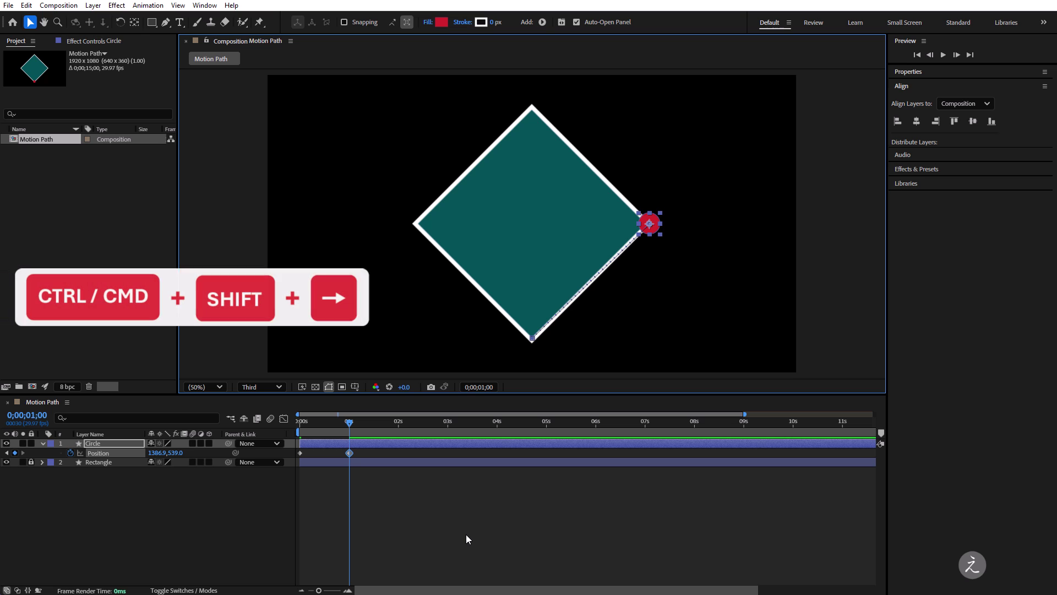
key(ctrl+shift+Right)
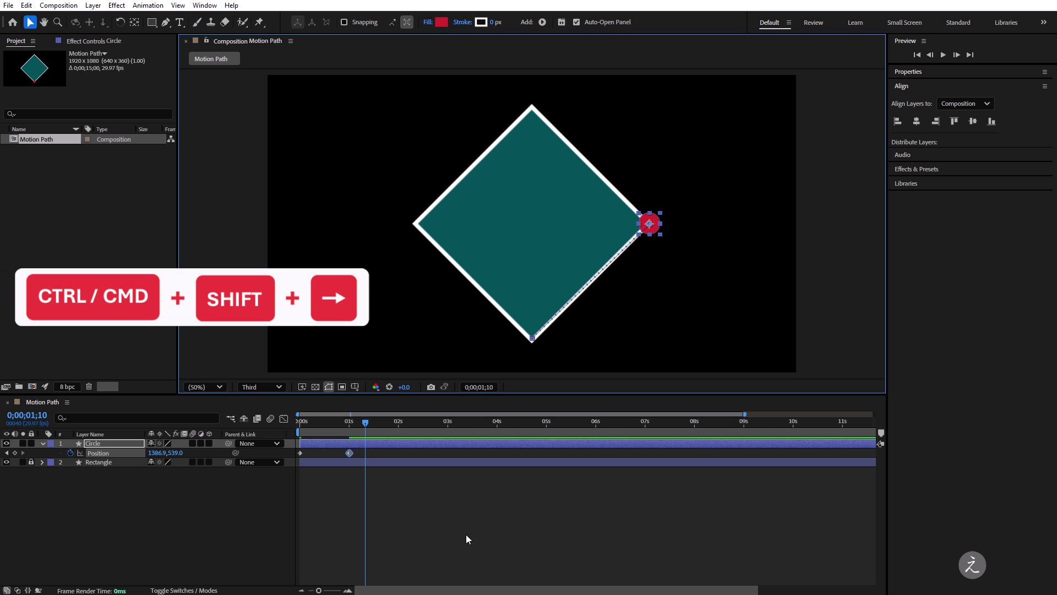
key(ctrl+shift+Right)
key(ctrl+shift+Right)
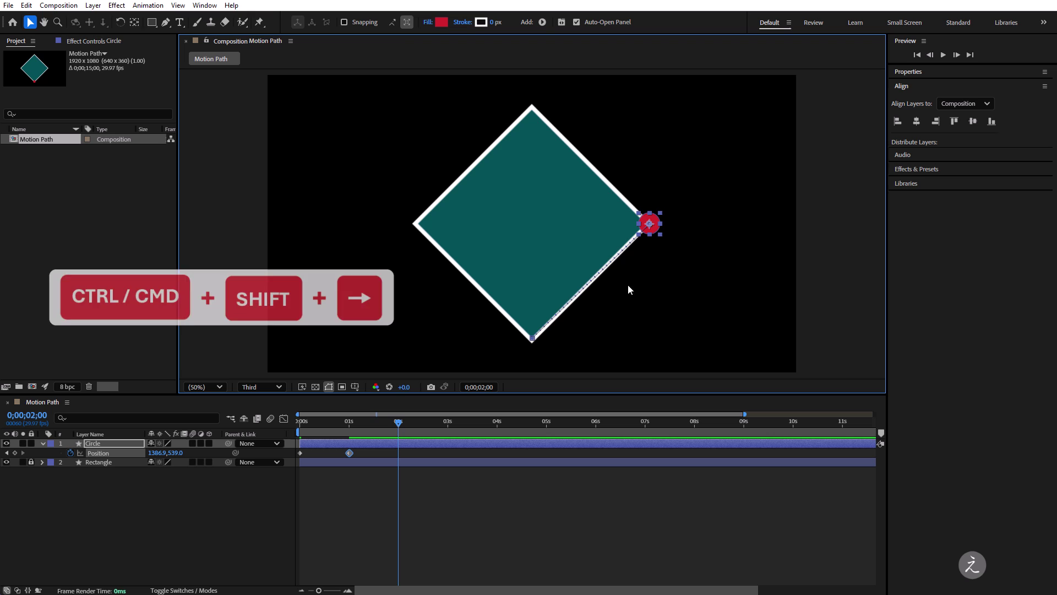
drag(652, 223, 533, 106)
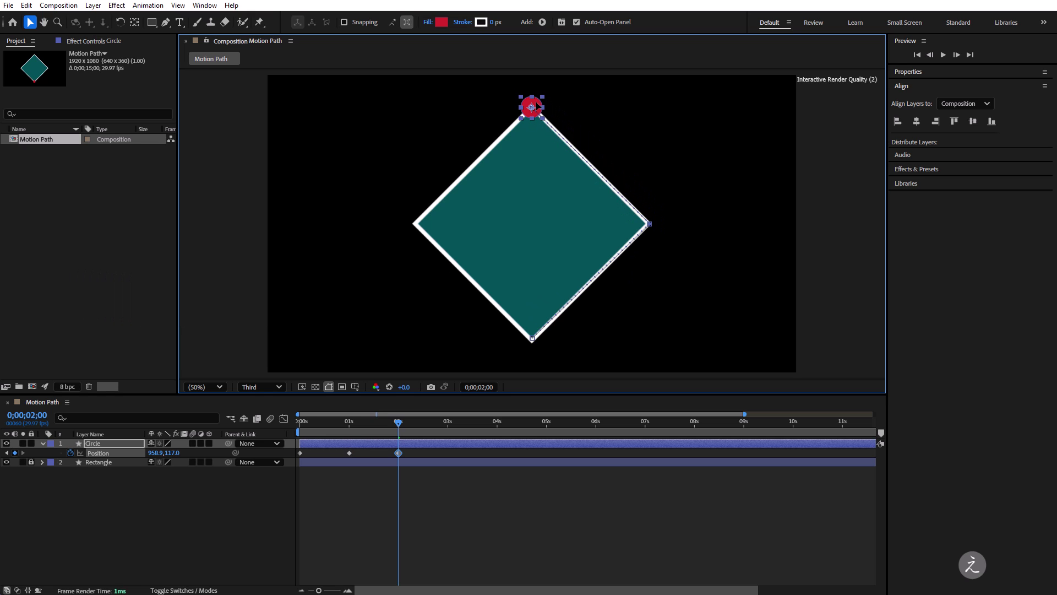
Keyframe the circle at the left corner at 3 s and bottom corner at 4 s
key(ctrl+shift+Right)
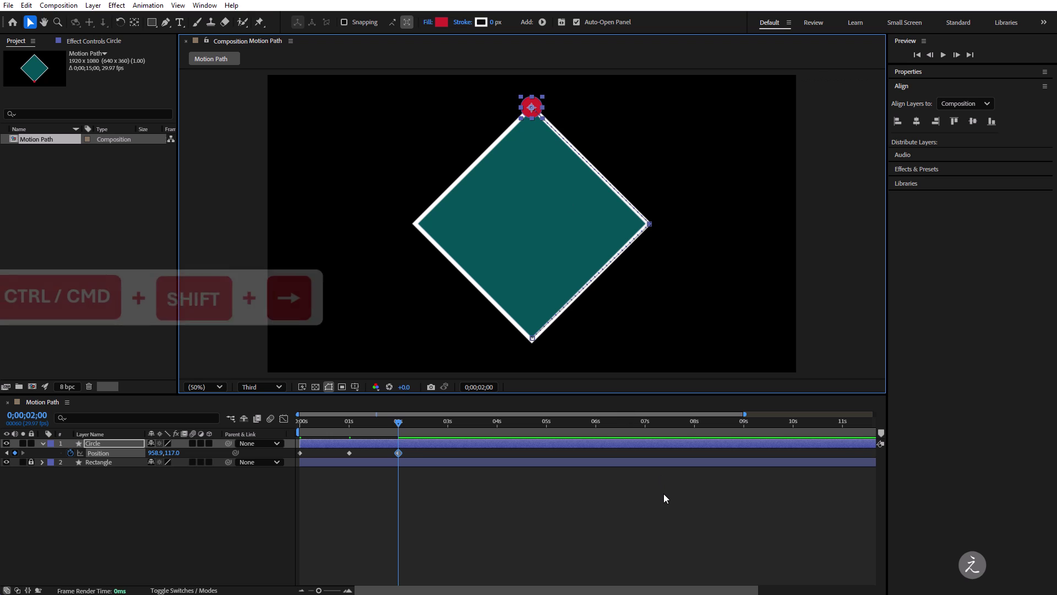
key(ctrl+shift+Right)
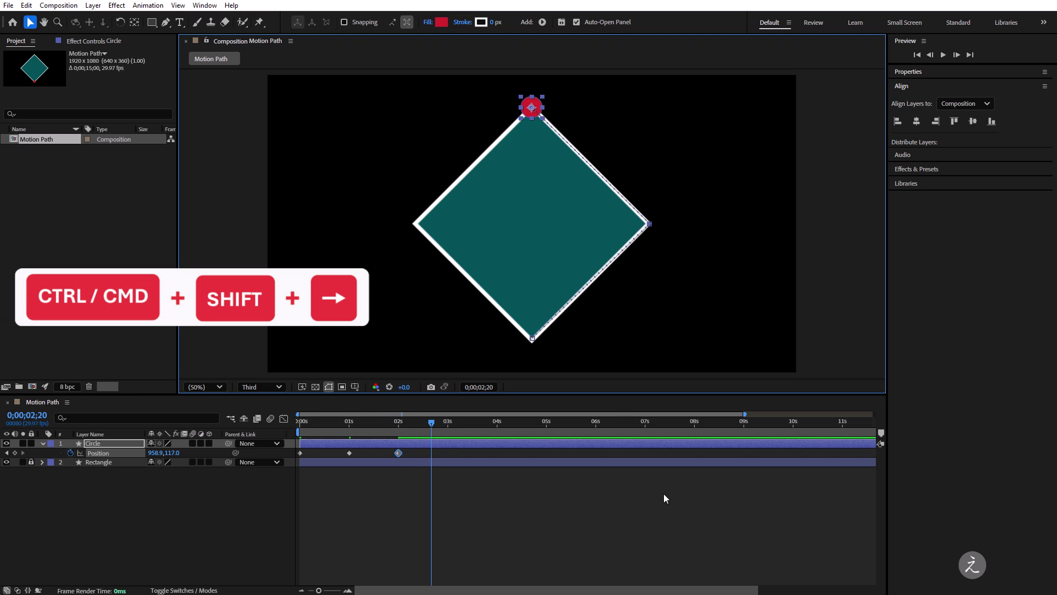
key(ctrl+shift+Right)
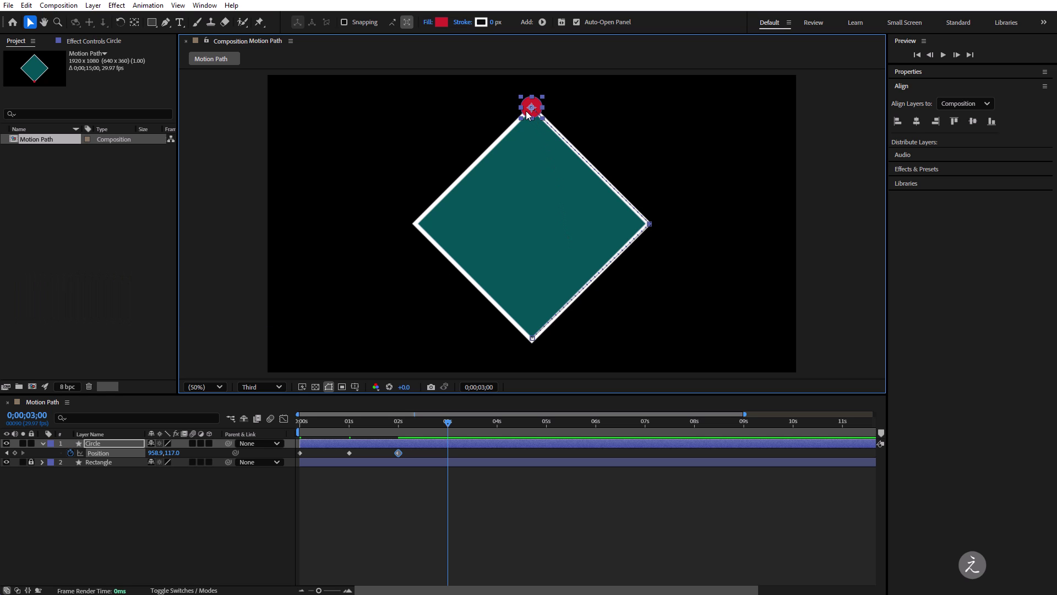
drag(530, 107, 413, 223)
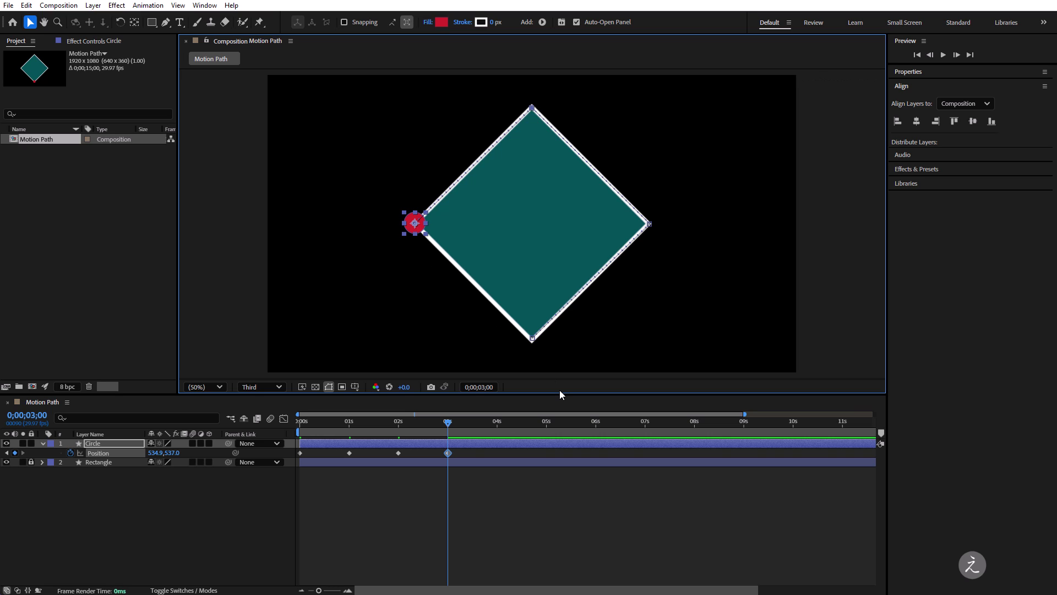
key(shift+Page_Down)
key(shift+Page_Down)
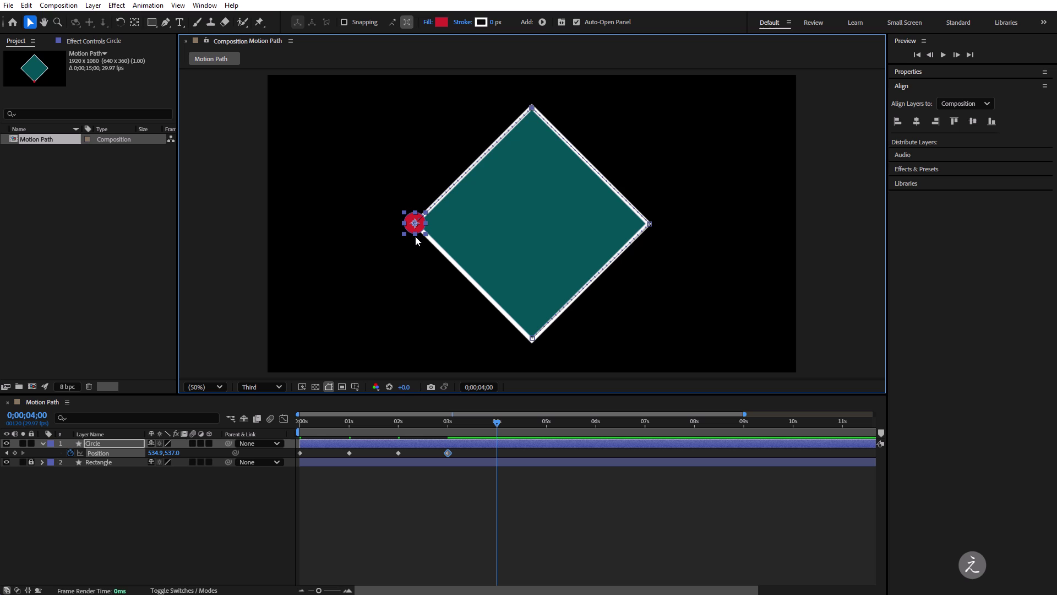
drag(414, 223, 532, 336)
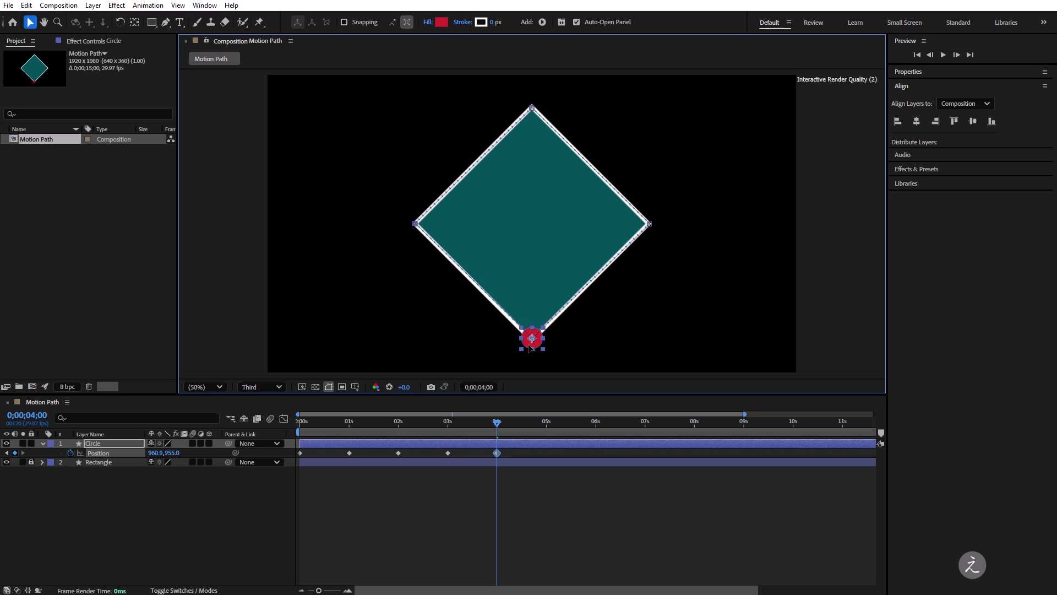
drag(532, 336, 532, 339)
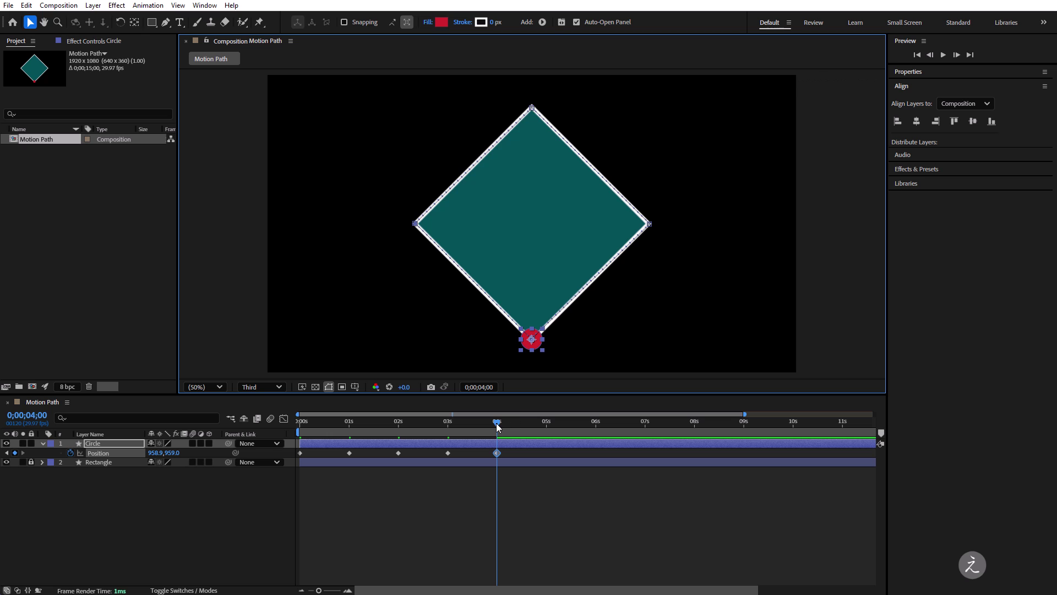
drag(497, 422, 300, 421)
Preview the circle's loop twice, then zoom the timeline into frame units
key(space)
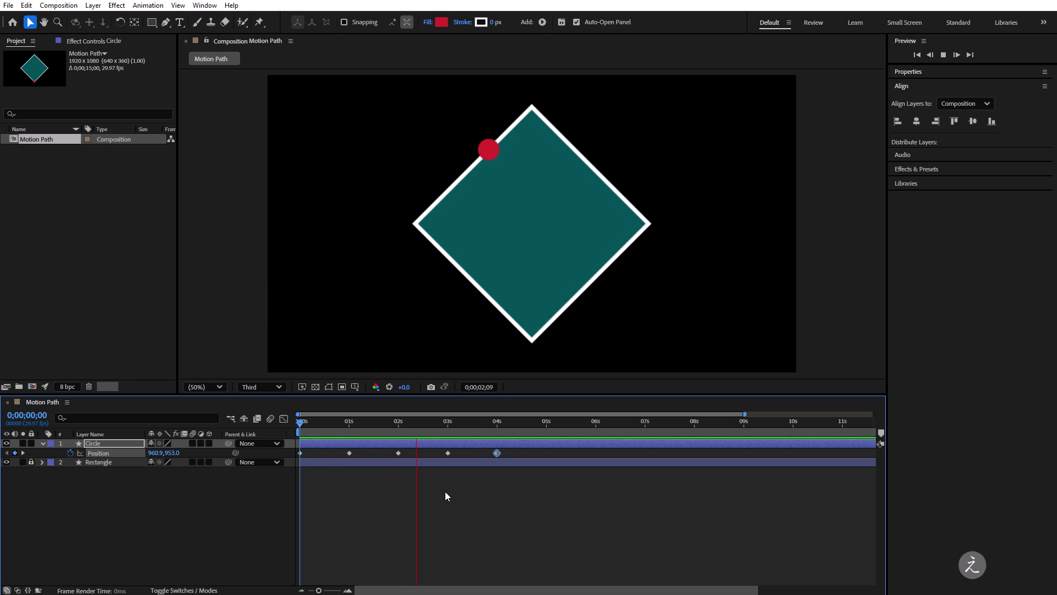
click(513, 422)
drag(514, 422, 300, 422)
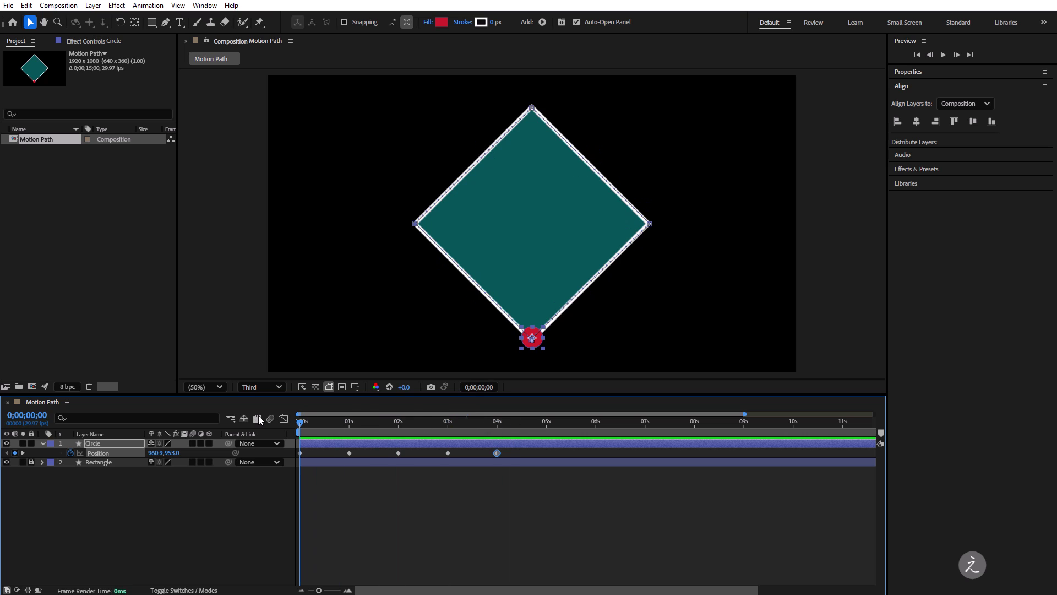
key(space)
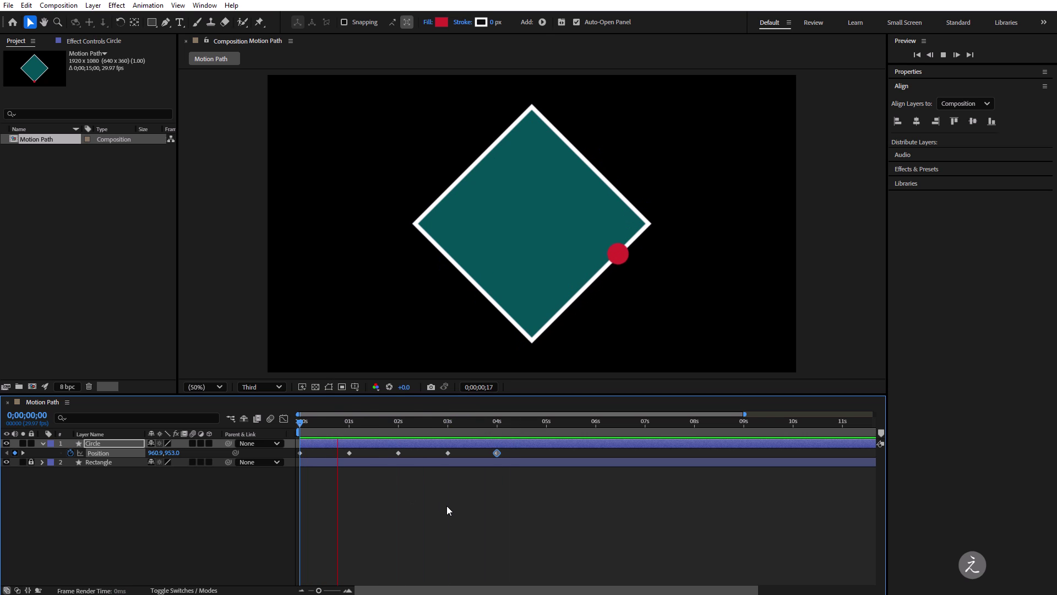
key(space)
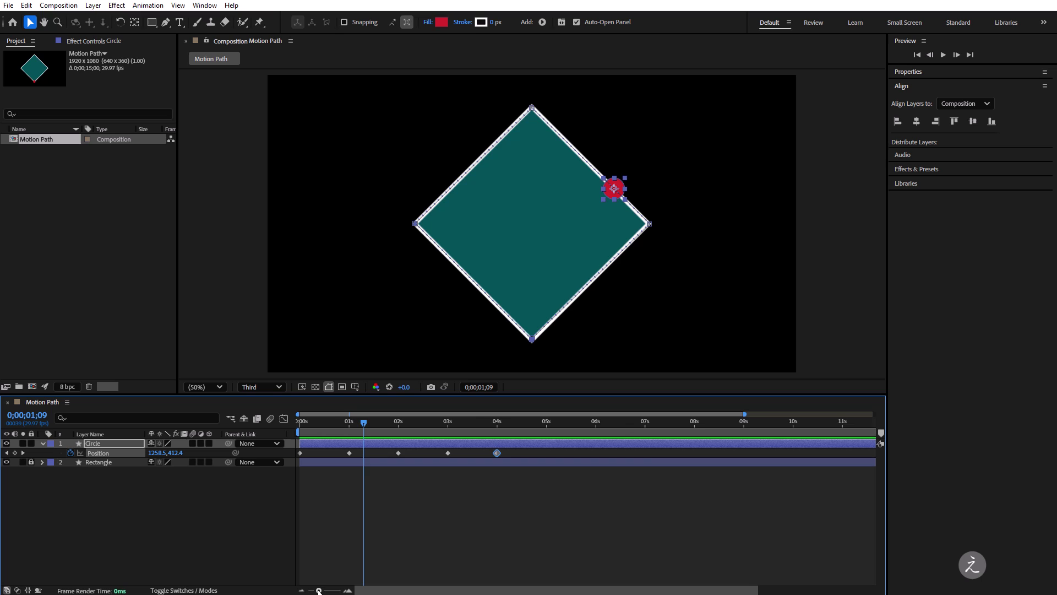
drag(319, 590, 325, 591)
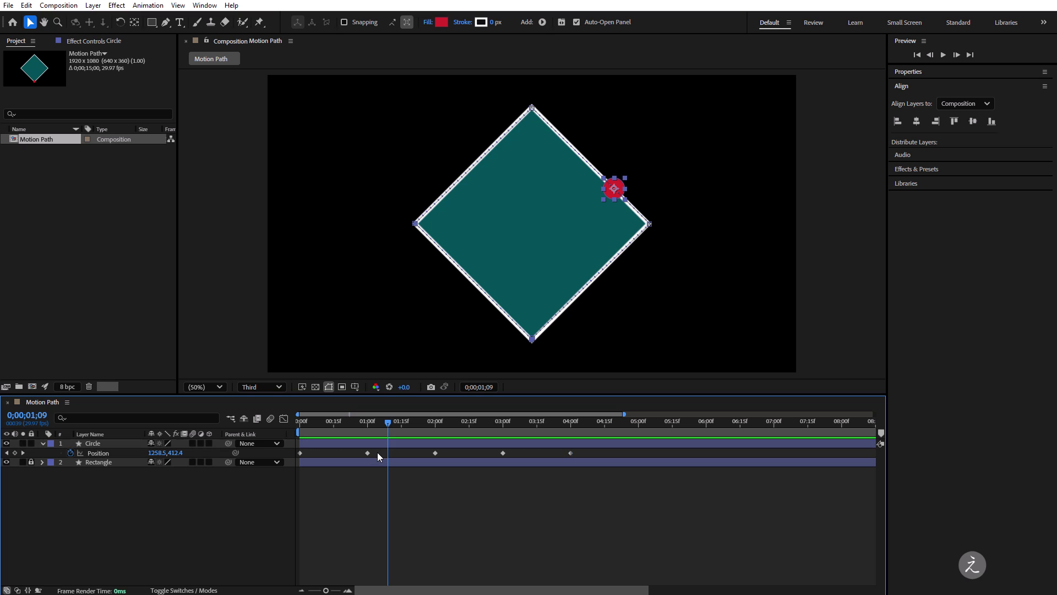
Select the first two Position keyframes and show them in the Graph Editor's speed graph
drag(377, 452, 298, 459)
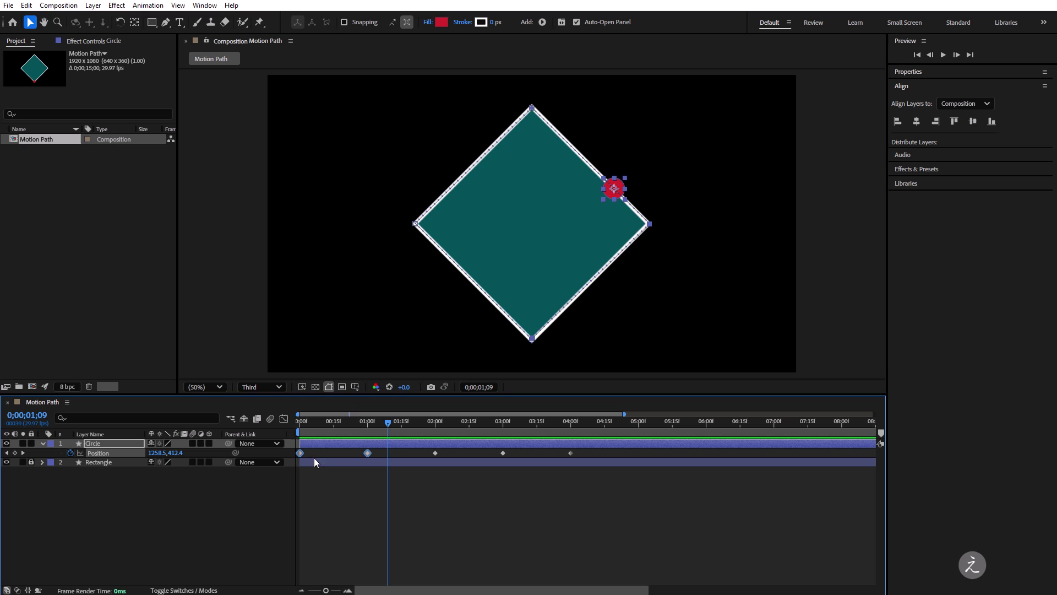
click(285, 420)
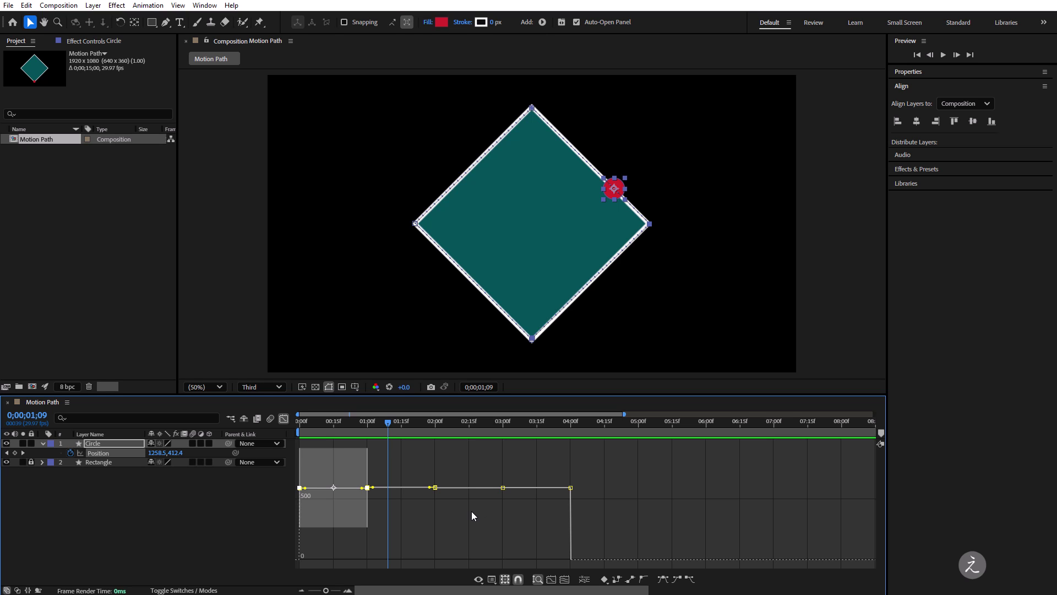
Apply Easy Ease to the circle's first two Position keyframes and scrub back to check it
click(148, 6)
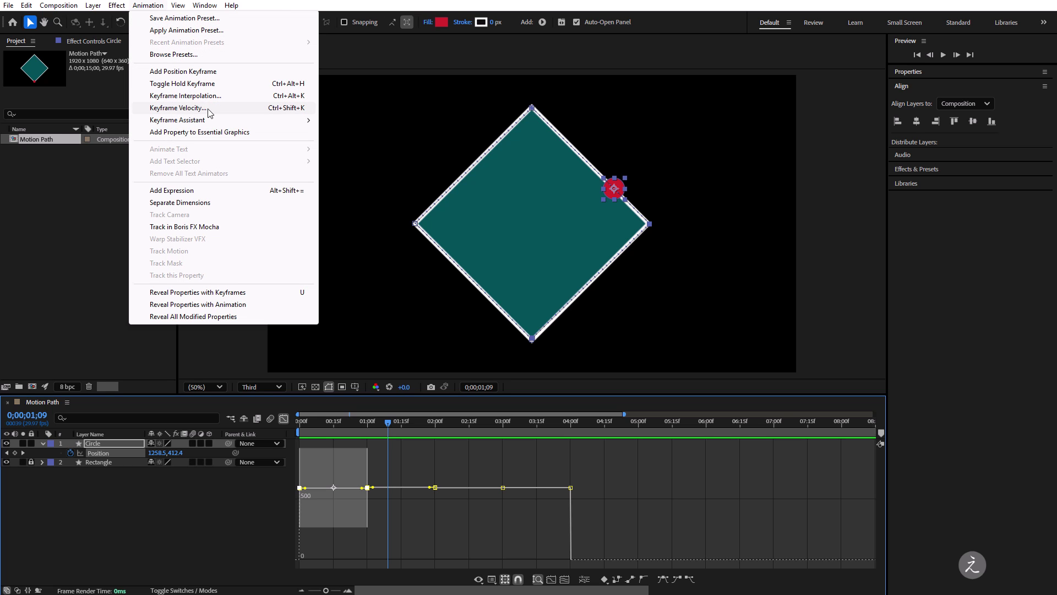
mouse_move(177, 120)
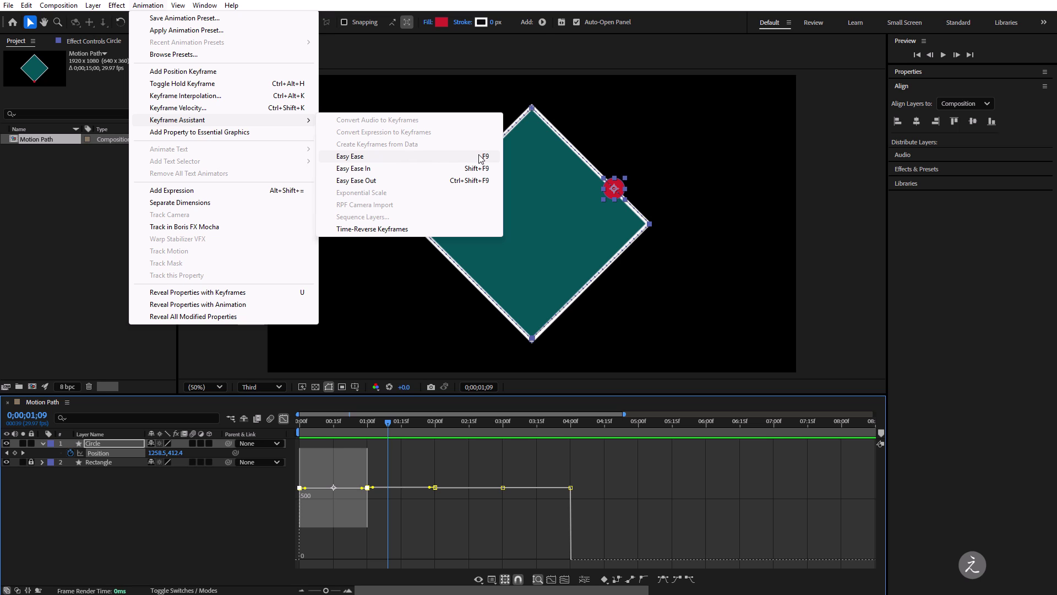
click(431, 49)
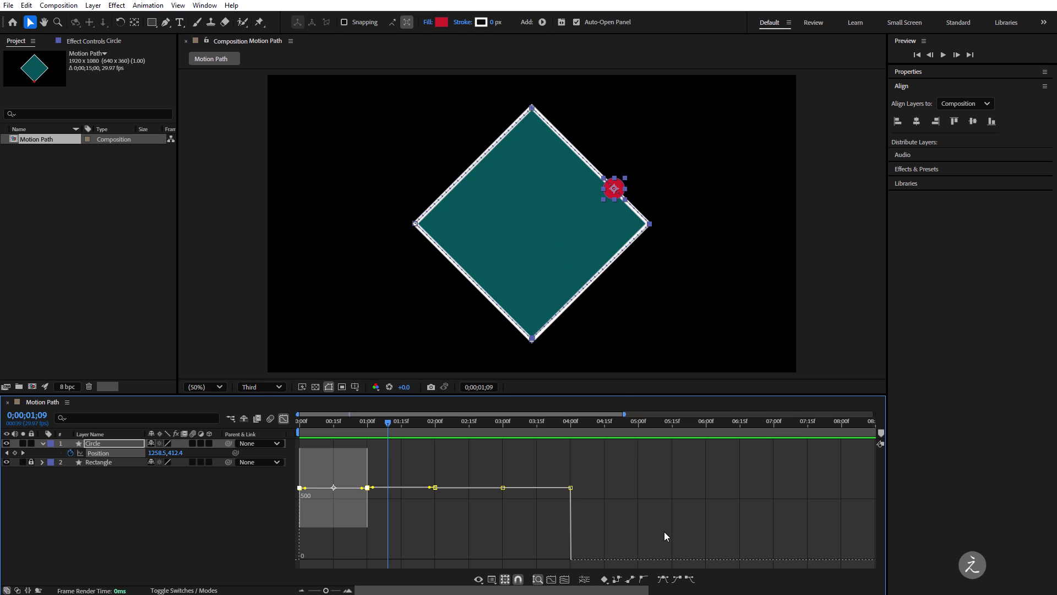
click(668, 581)
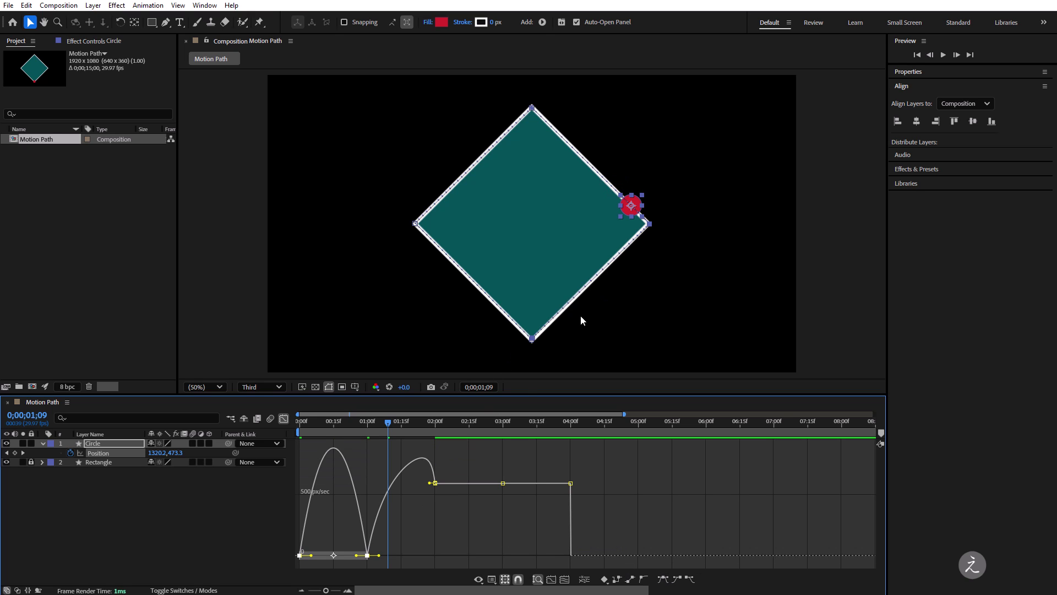
drag(387, 424, 331, 426)
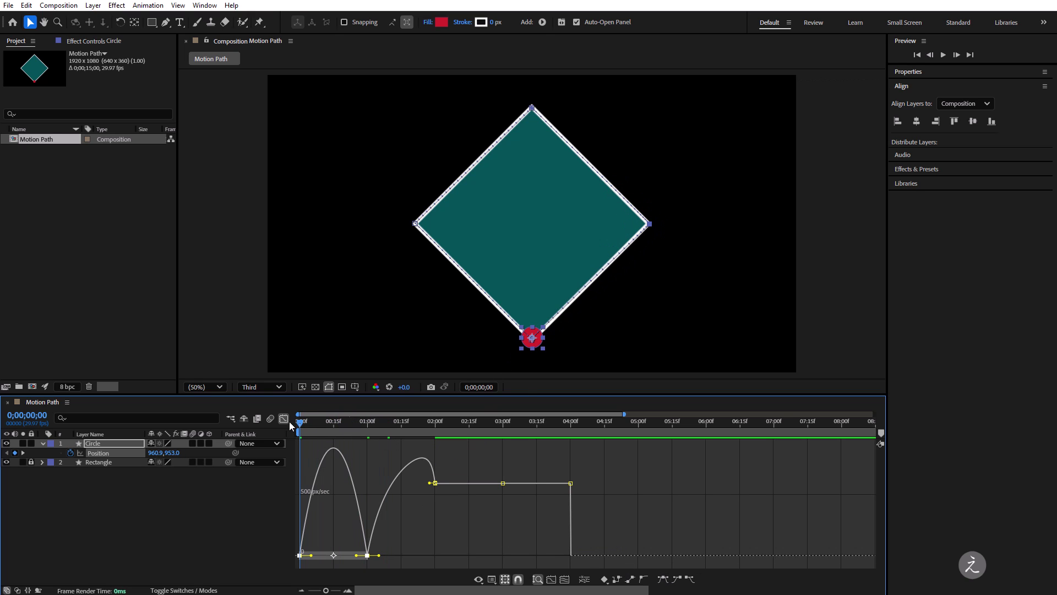
Stretch the speed graph horizontally and deselect the Circle layer
click(492, 579)
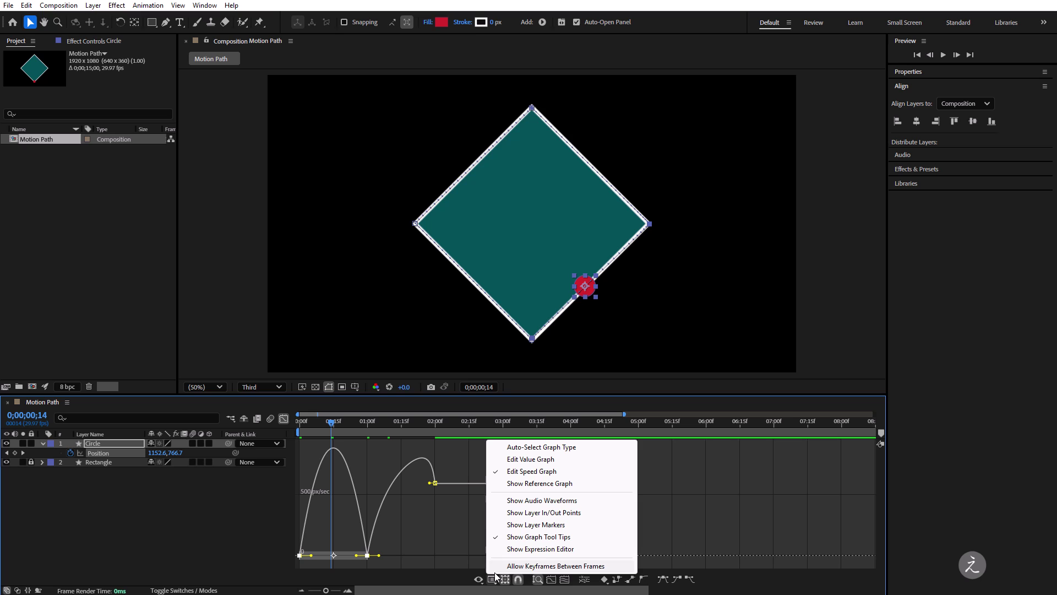
click(381, 426)
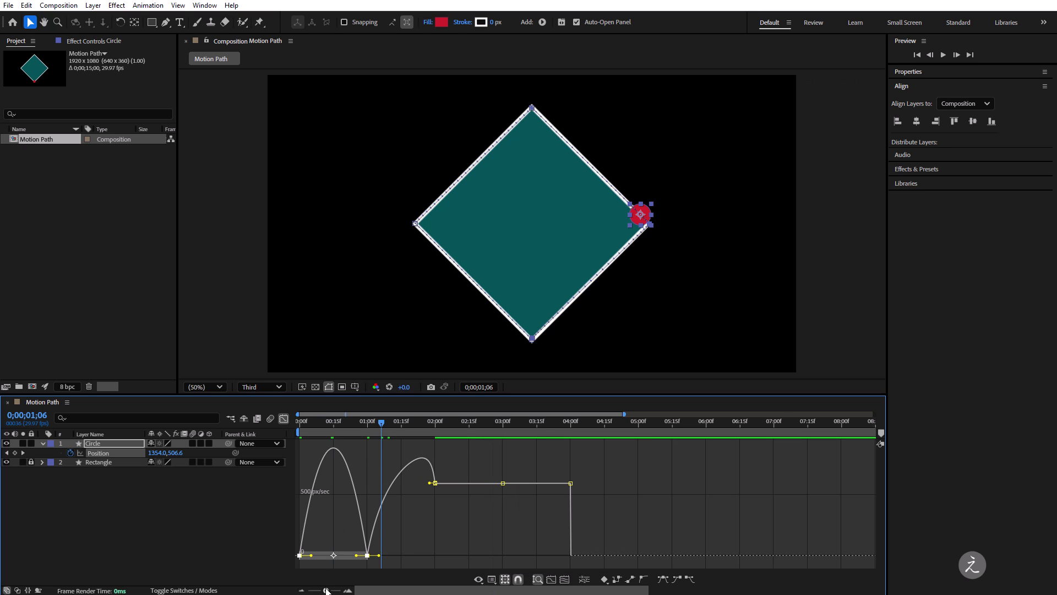
drag(325, 590, 334, 589)
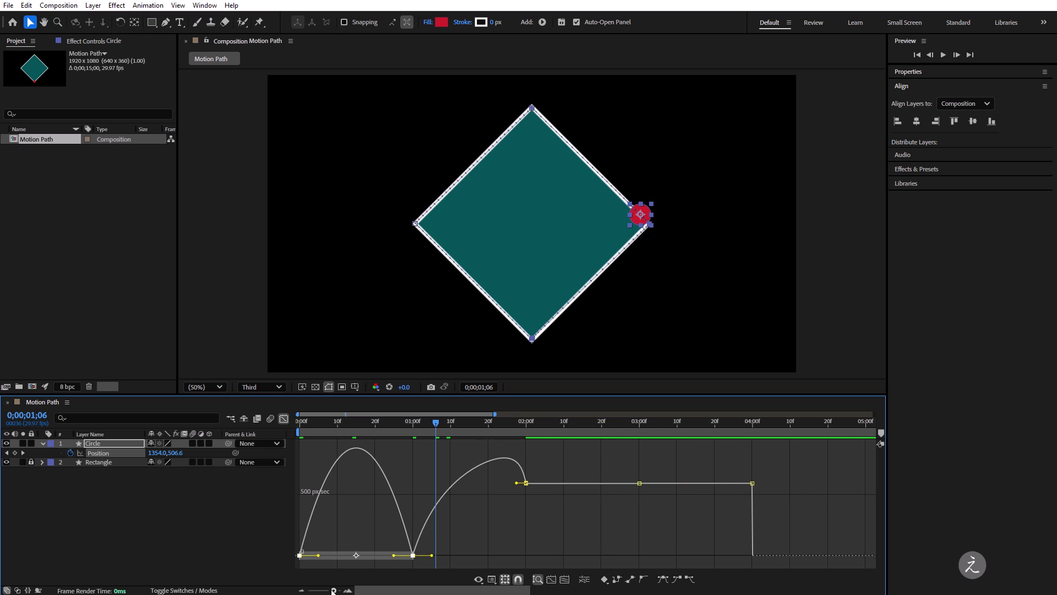
click(232, 520)
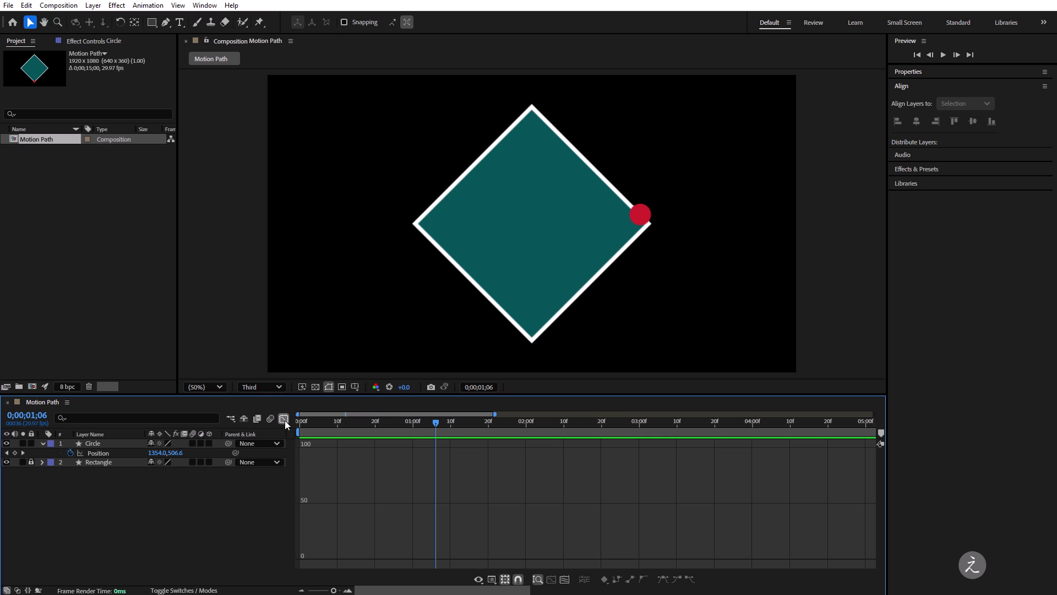
Sharpen the first speed spike by widening the first keyframe's influence and the 1:00 influence to about 77%
click(638, 213)
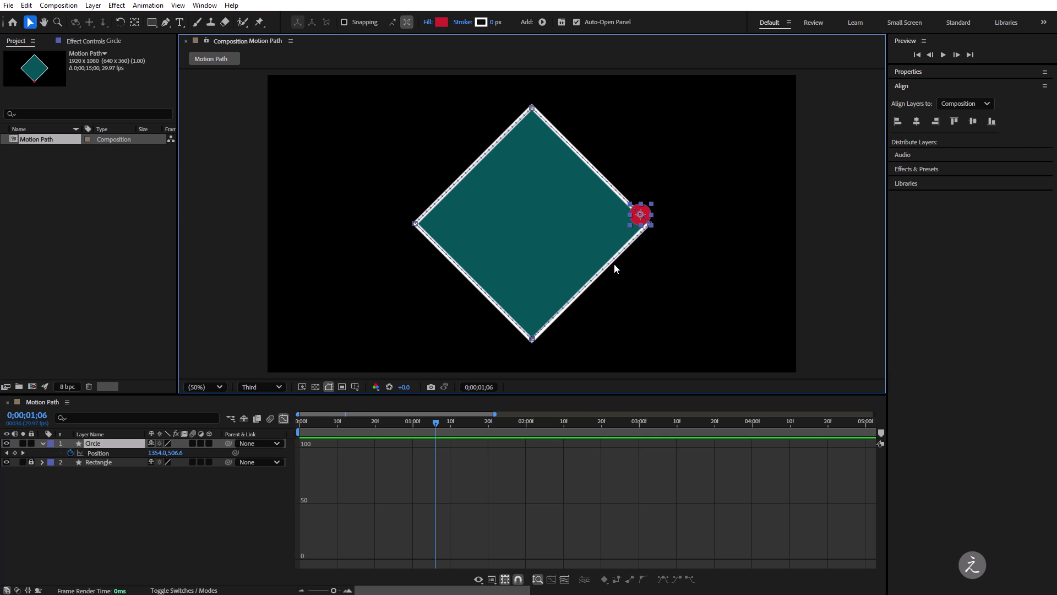
drag(354, 422, 270, 417)
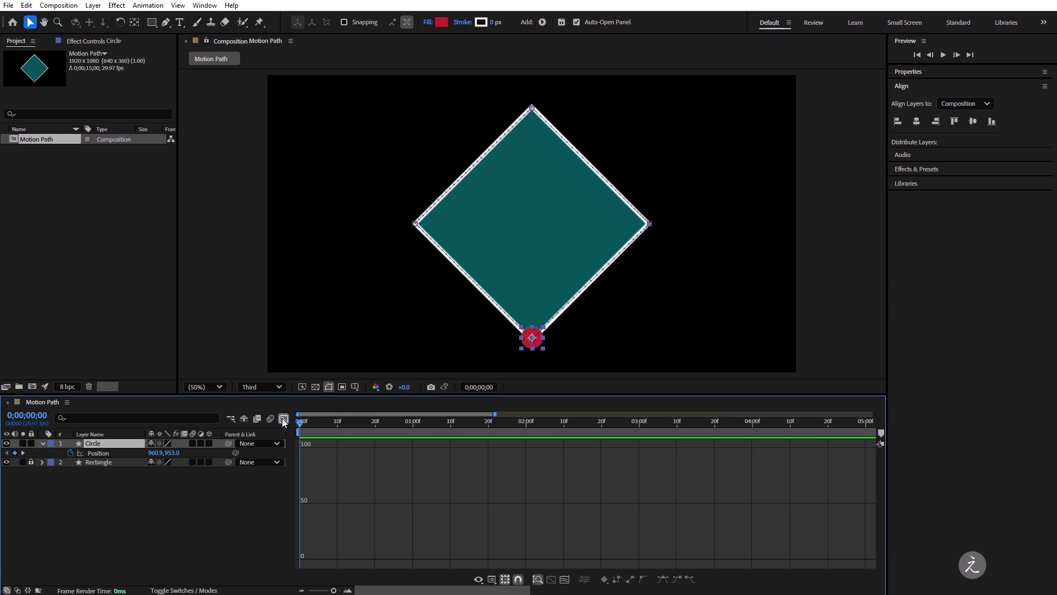
click(283, 419)
click(302, 454)
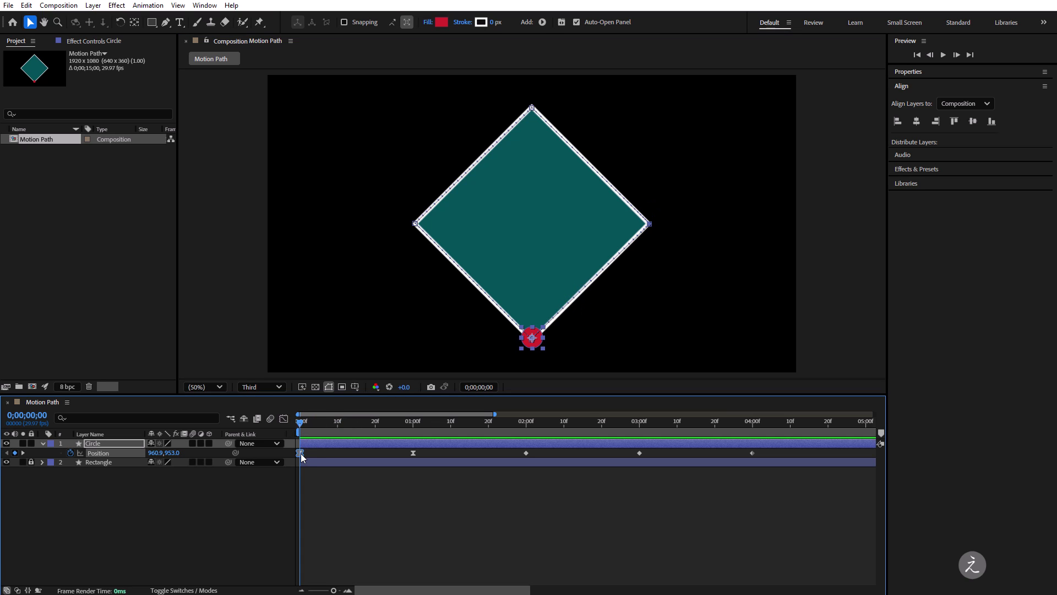
click(283, 419)
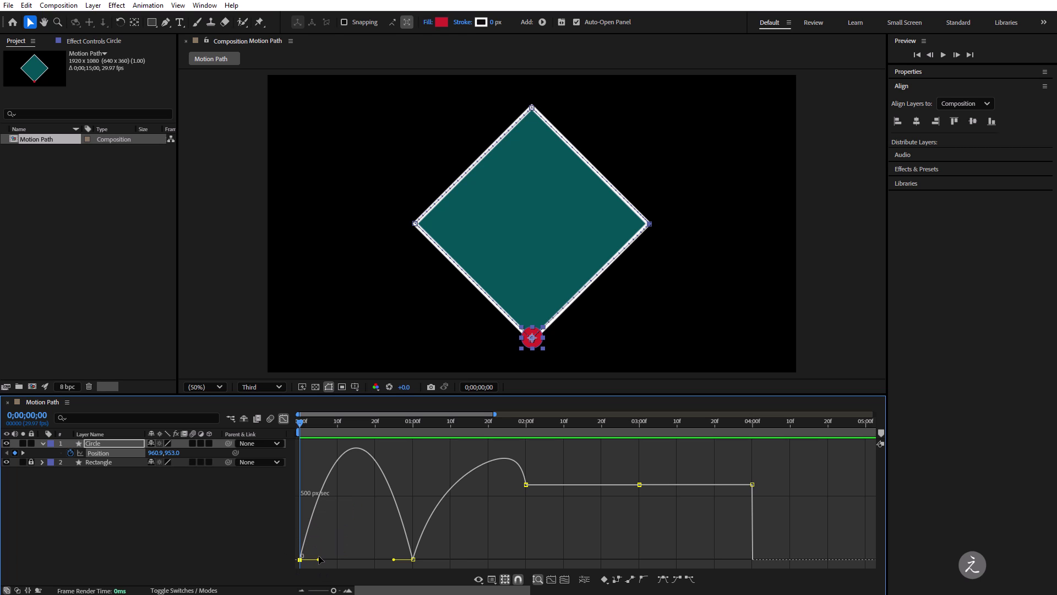
drag(319, 560, 348, 560)
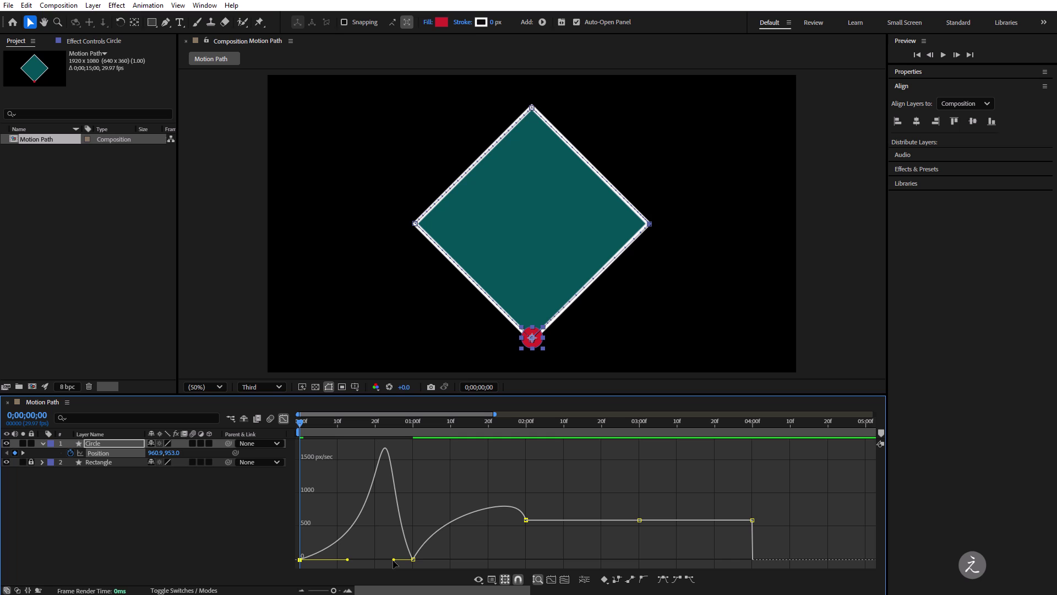
drag(395, 562, 366, 561)
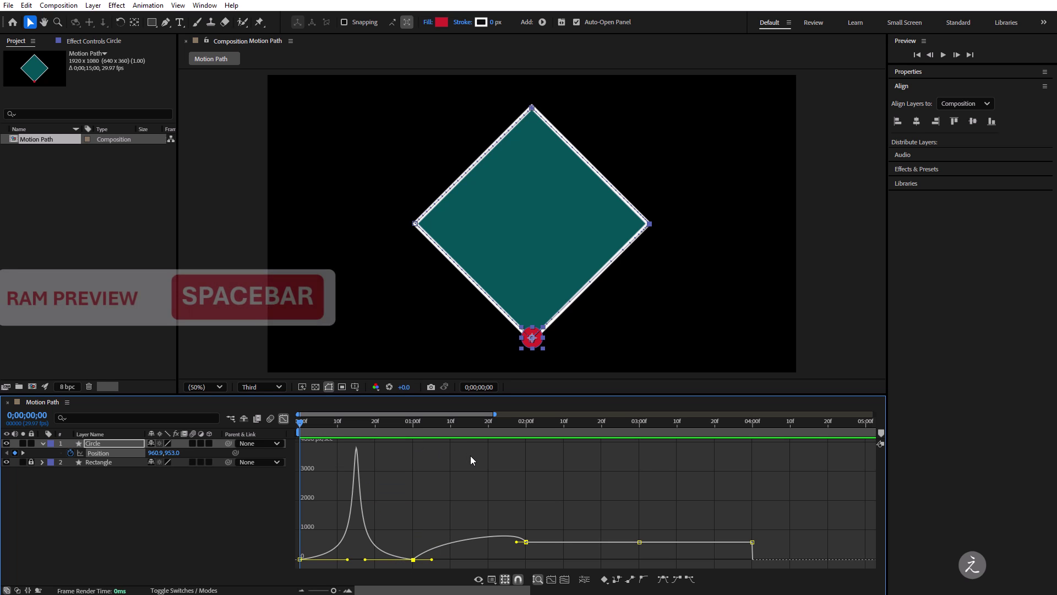
key(space)
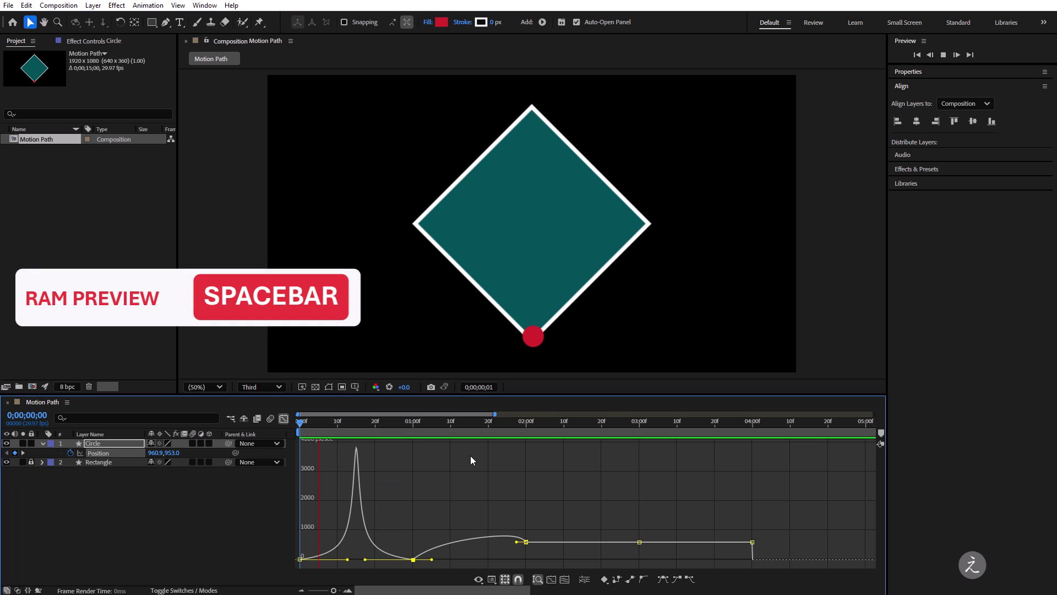
key(space)
key(Home)
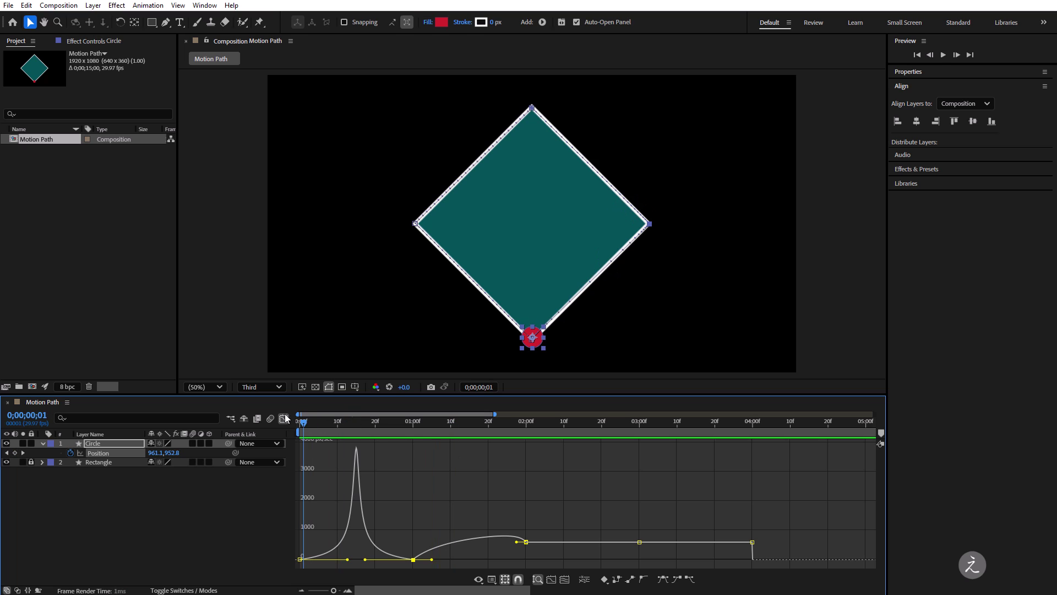
key(space)
key(space)
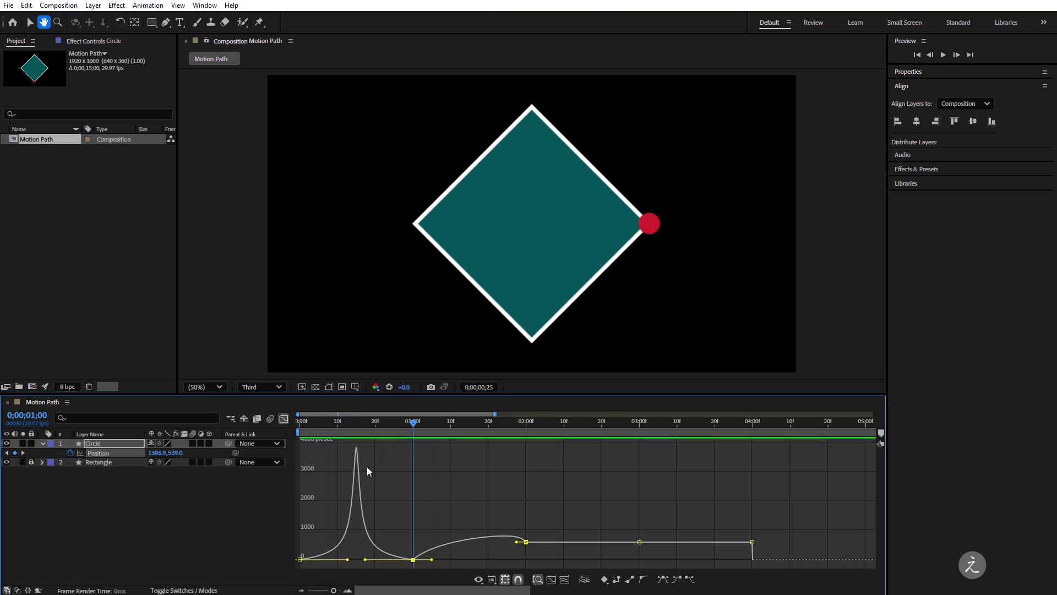
Raise the 1:00 and 2:00 keyframe speeds to about 3,900 px/sec
drag(416, 423, 379, 423)
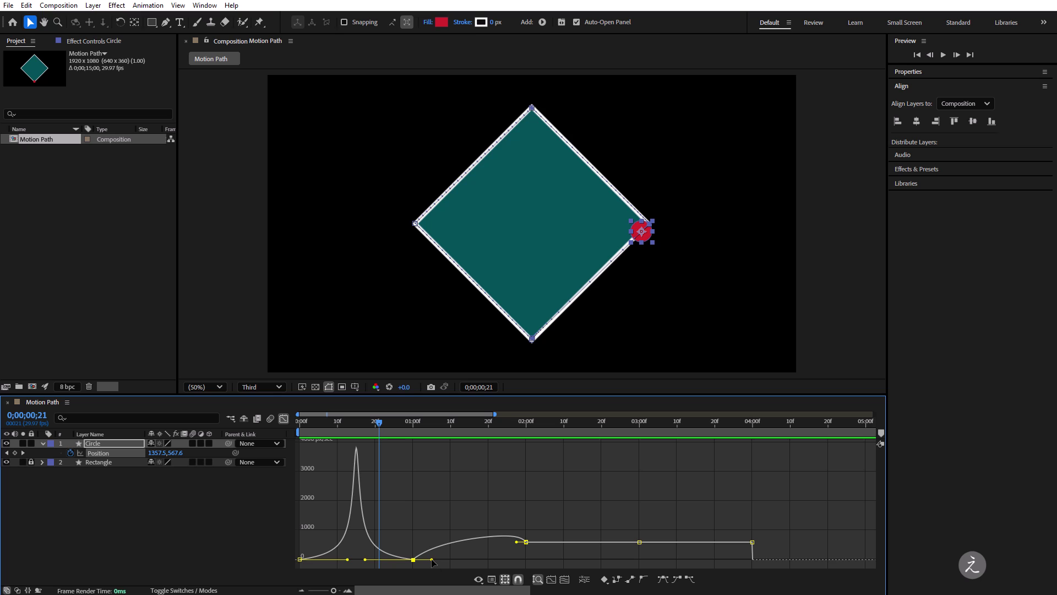
drag(432, 562, 429, 450)
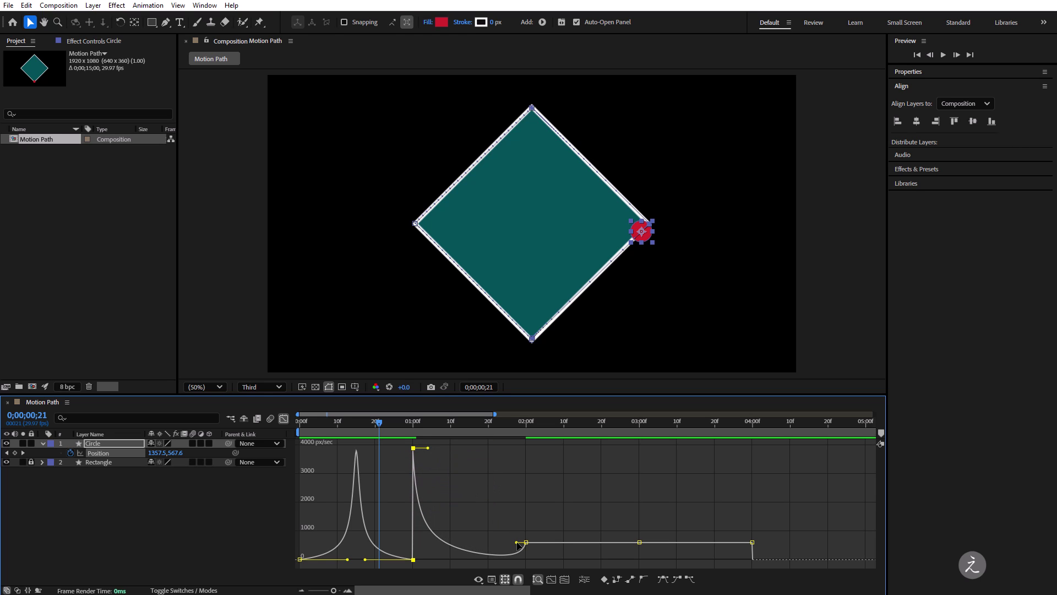
drag(521, 545, 510, 451)
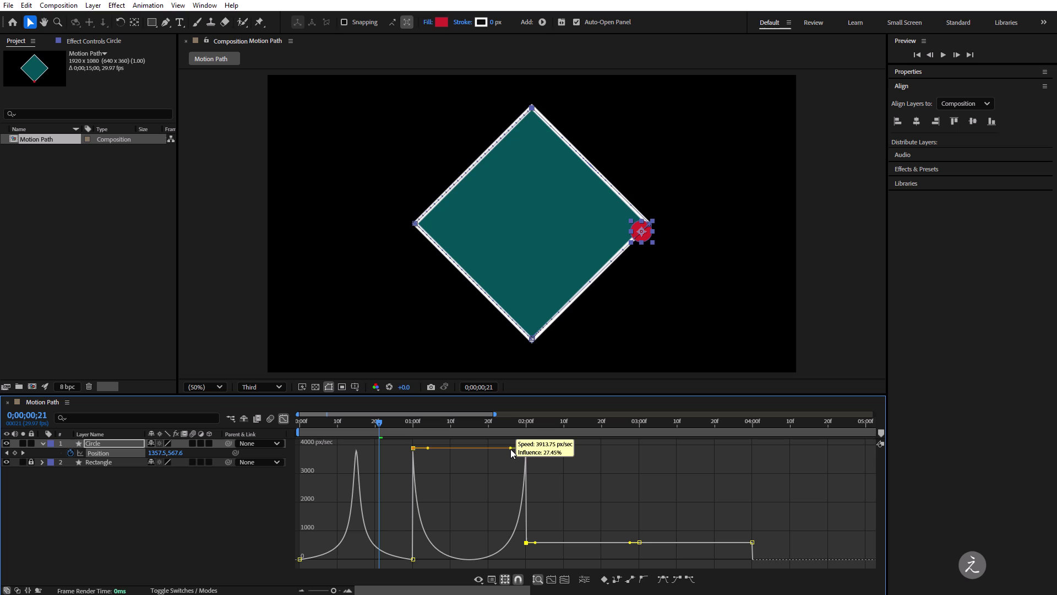
click(510, 448)
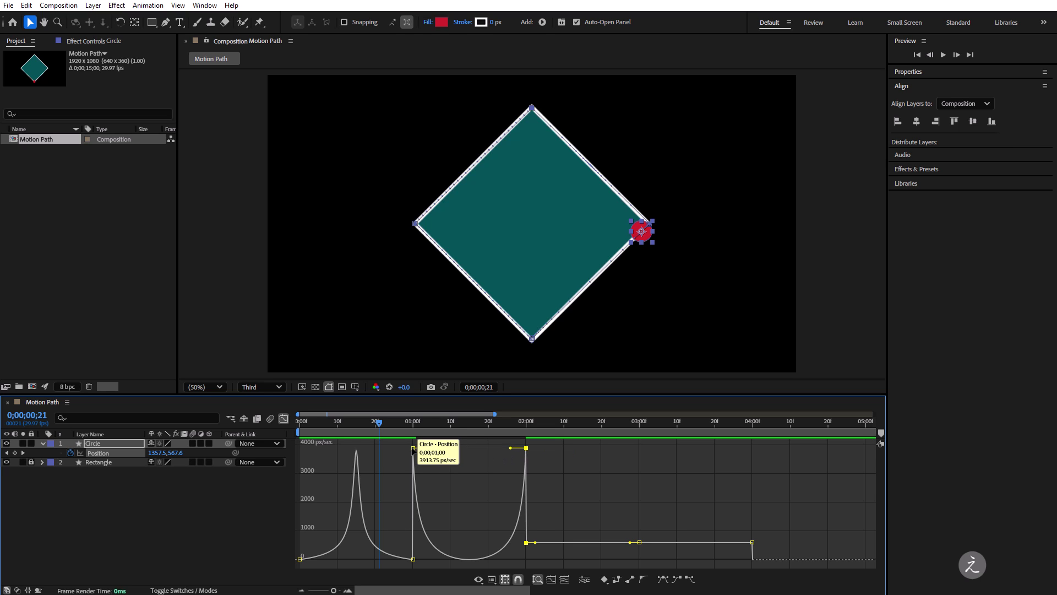
click(413, 449)
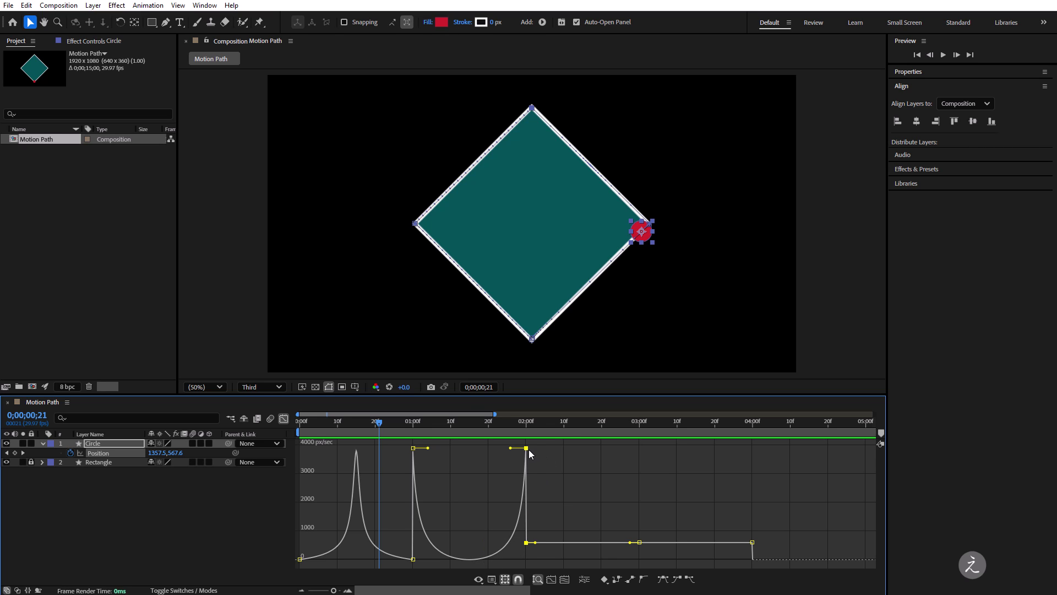
drag(378, 421, 298, 421)
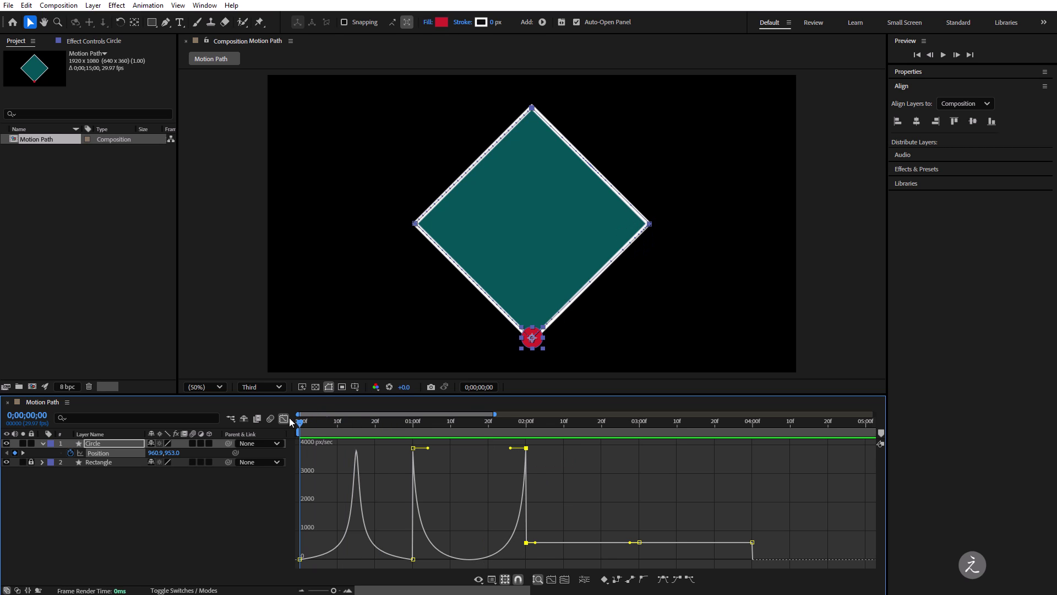
key(space)
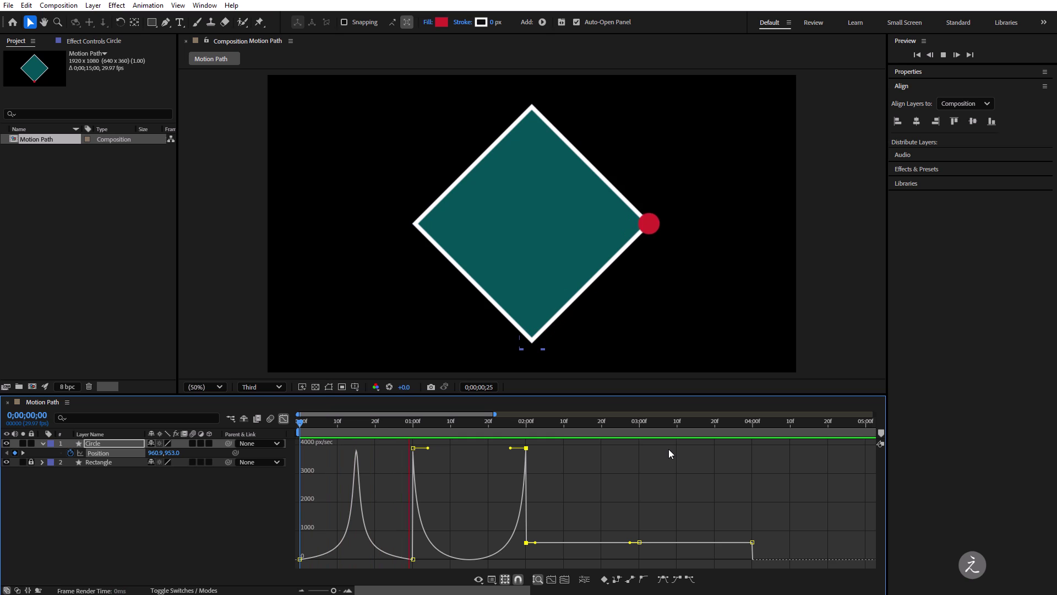
key(space)
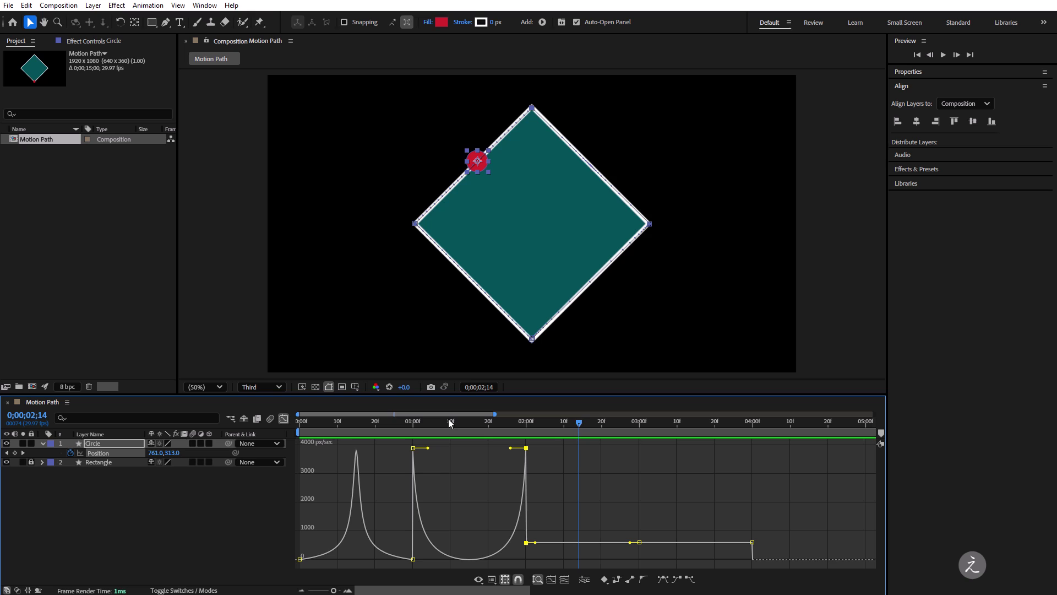
key(space)
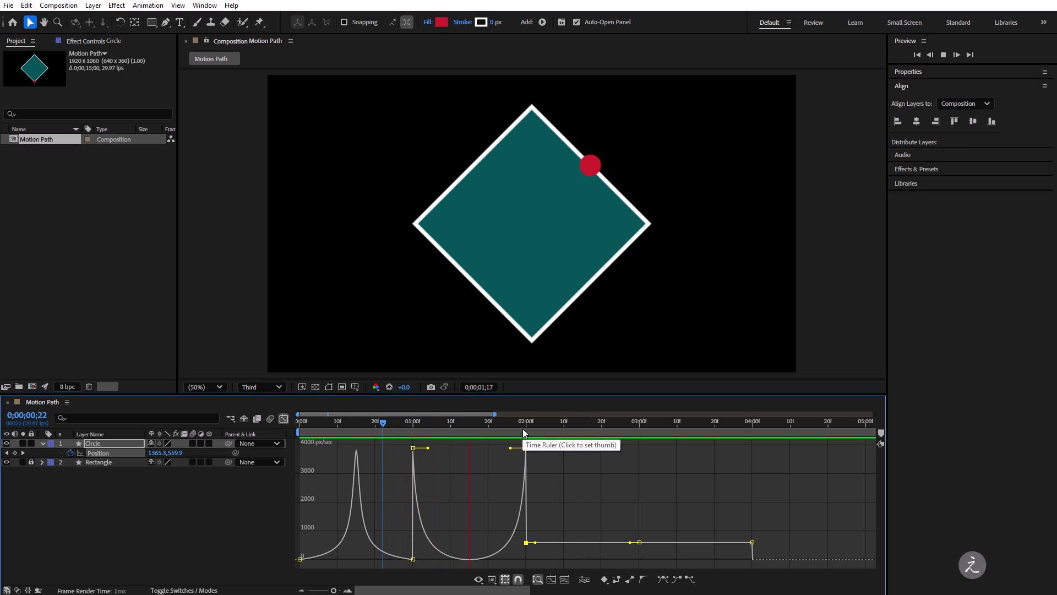
click(546, 423)
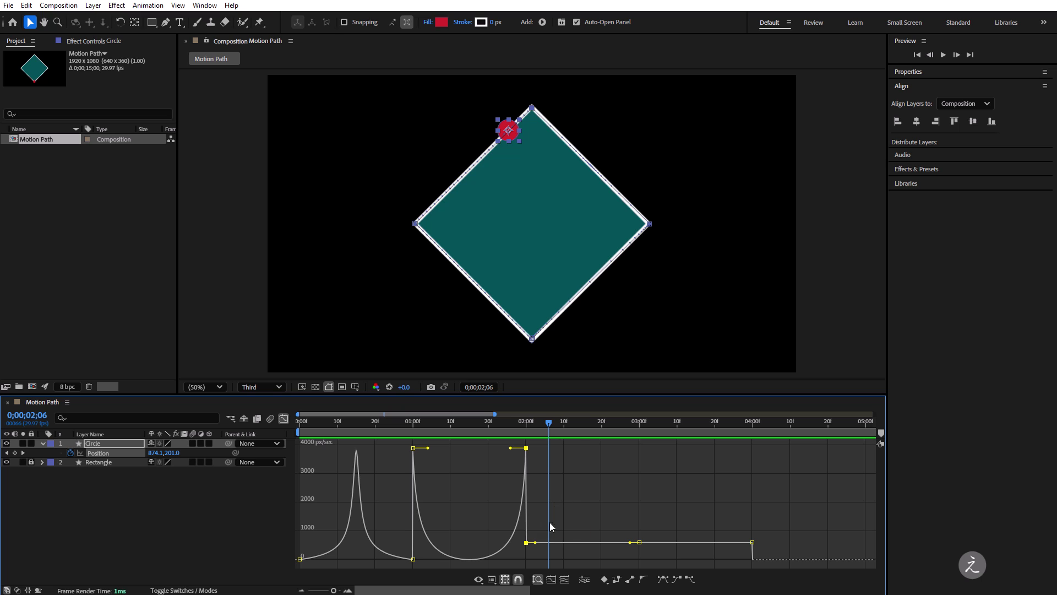
mouse_move(526, 542)
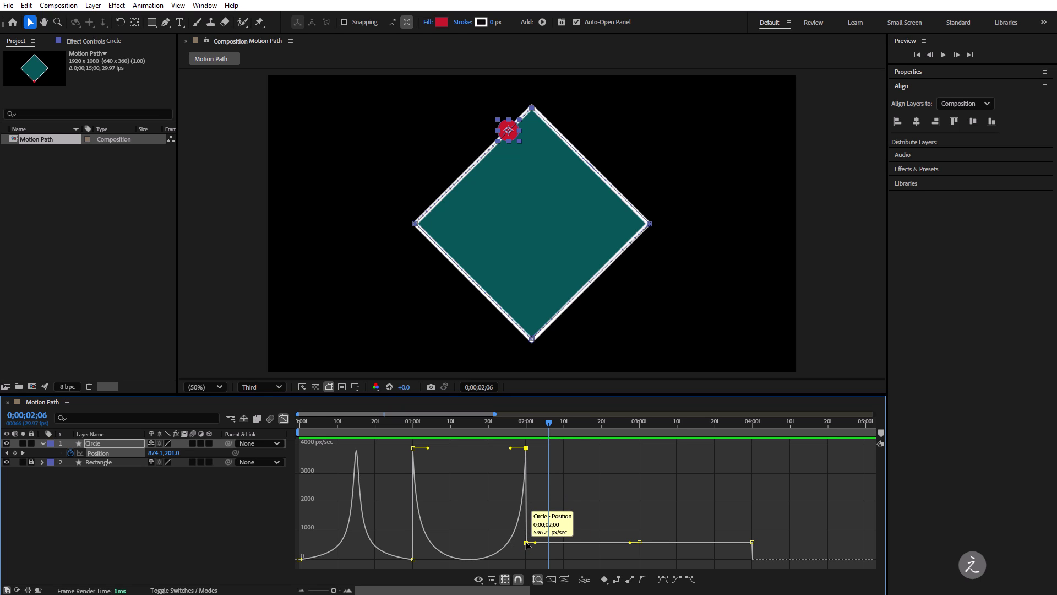
Lower the 2:00 and 3:00 outgoing speeds, raise the 3:00 incoming speed, and preview
drag(527, 544, 527, 561)
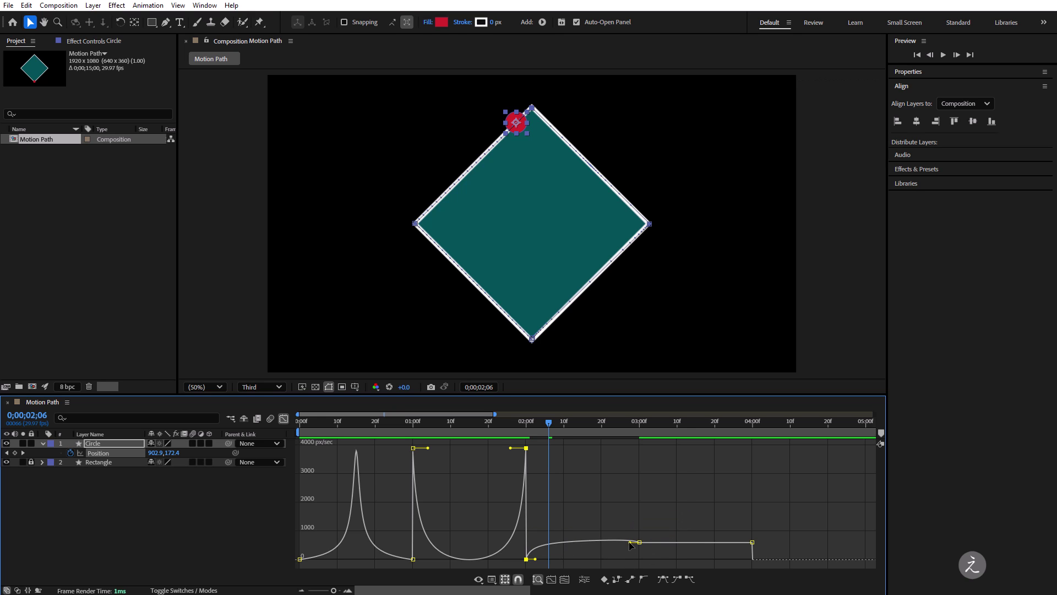
drag(631, 545, 620, 451)
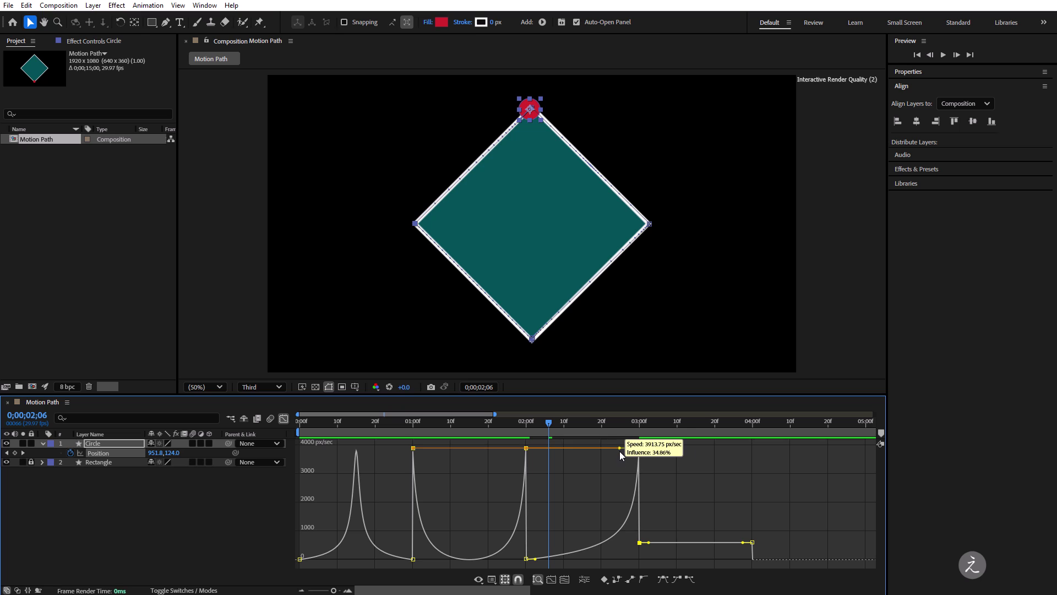
drag(639, 544, 641, 562)
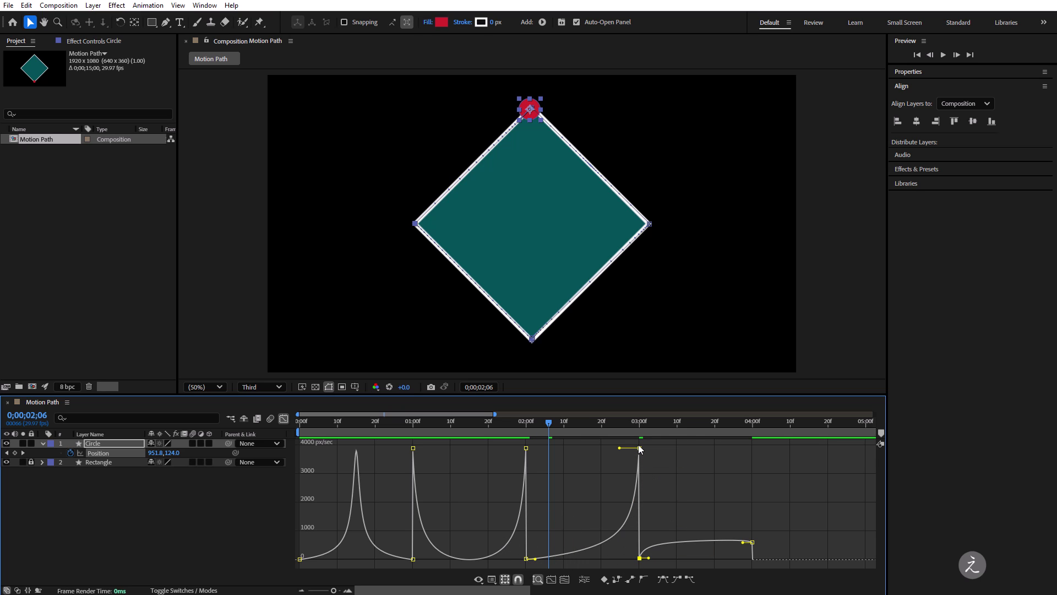
click(526, 423)
key(space)
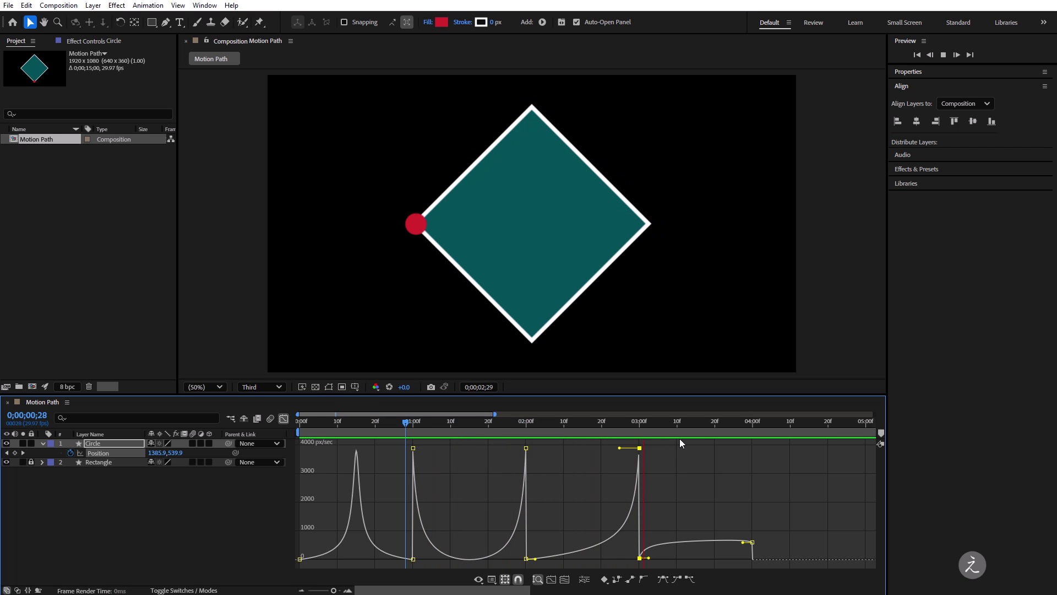
key(space)
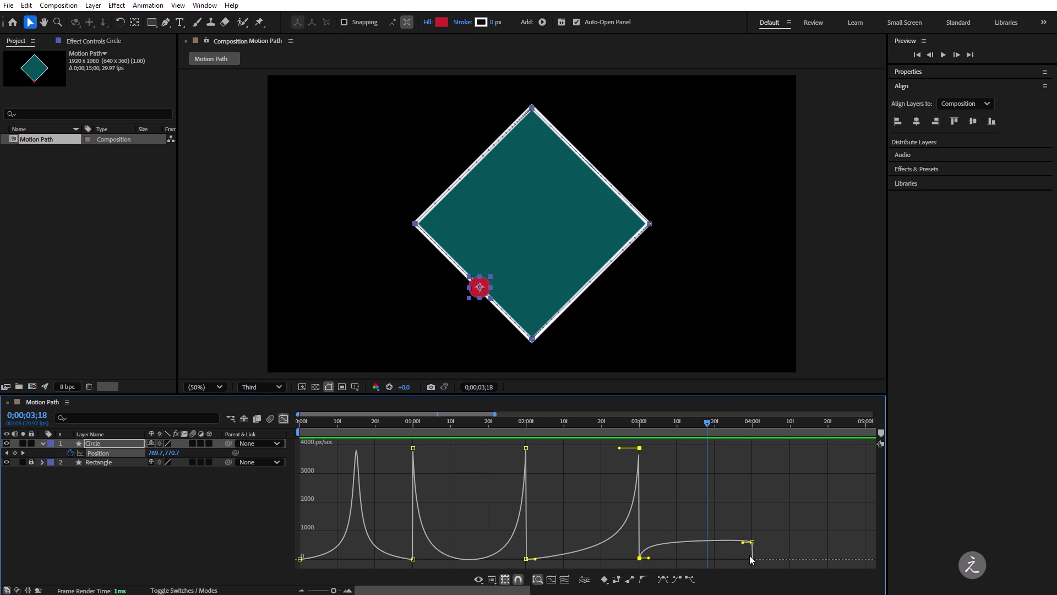
Push the 4:00 incoming speed up to about 9,000 px/sec, previewing in between
drag(743, 545, 739, 421)
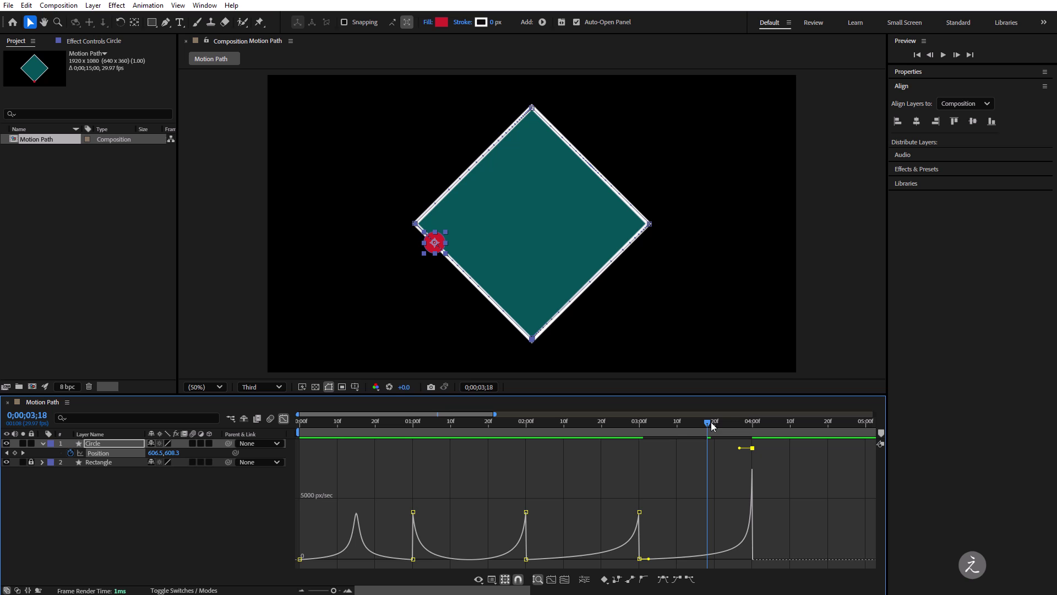
mouse_move(708, 425)
mouse_down()
mouse_move(622, 425)
mouse_move(764, 438)
mouse_move(405, 426)
mouse_up()
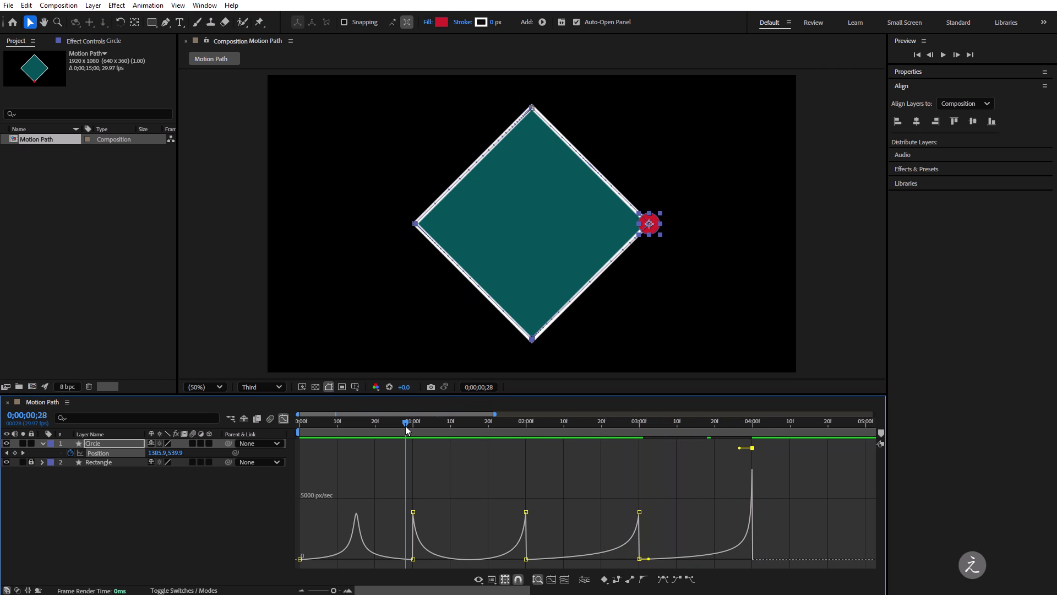
key(space)
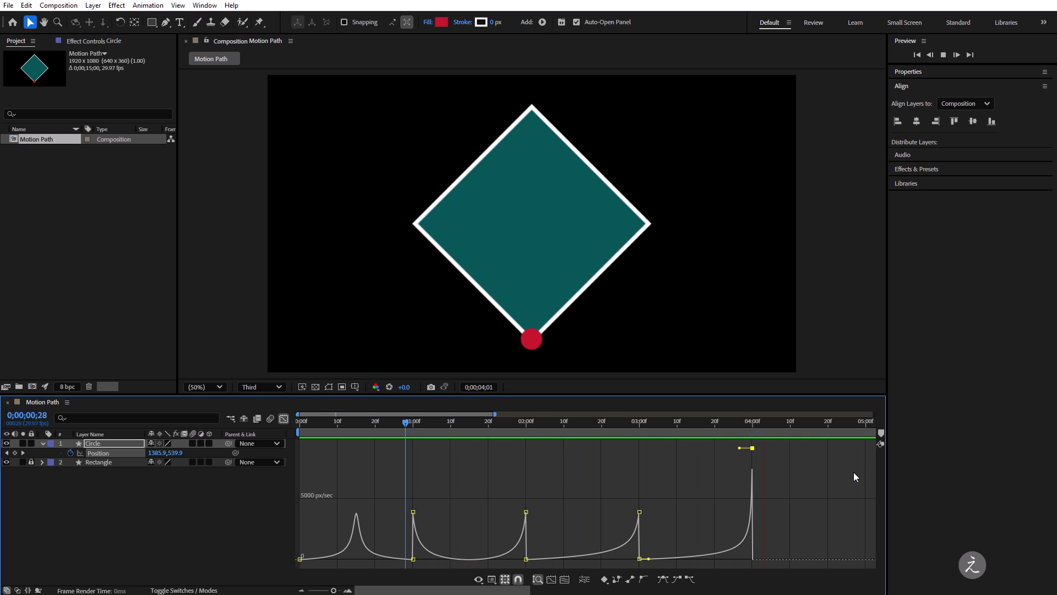
key(space)
mouse_move(752, 448)
mouse_down()
mouse_move(750, 422)
mouse_move(609, 422)
mouse_up()
key(space)
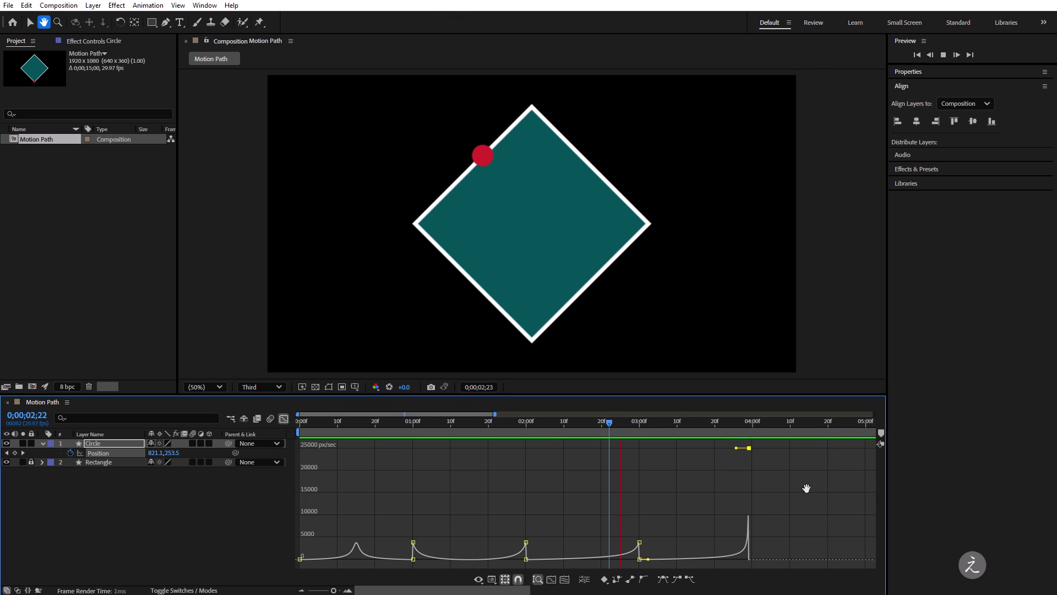
key(space)
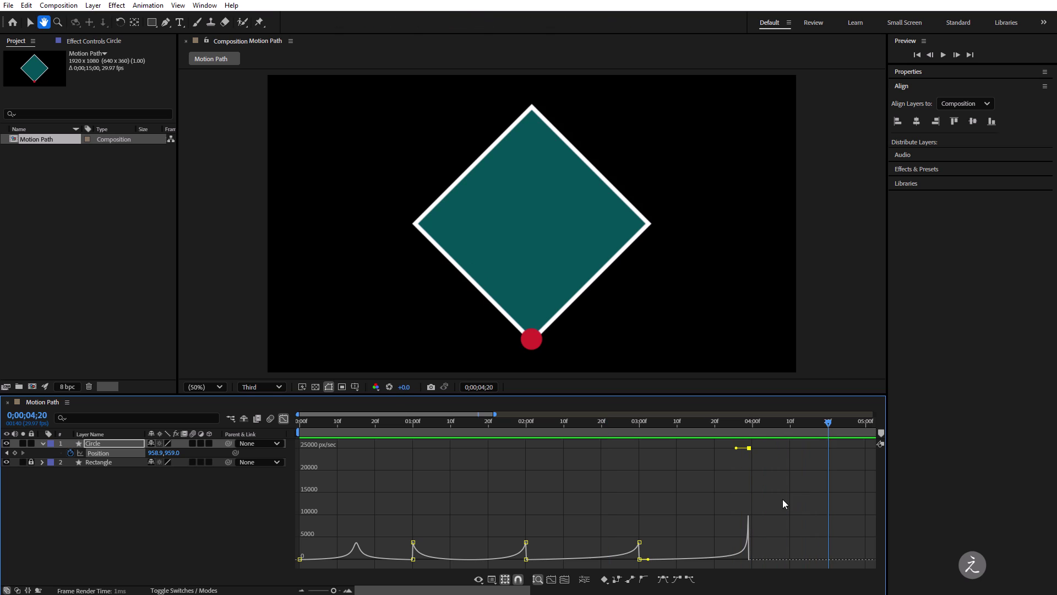
Close the Graph Editor and preview the finished animation from the start
click(284, 417)
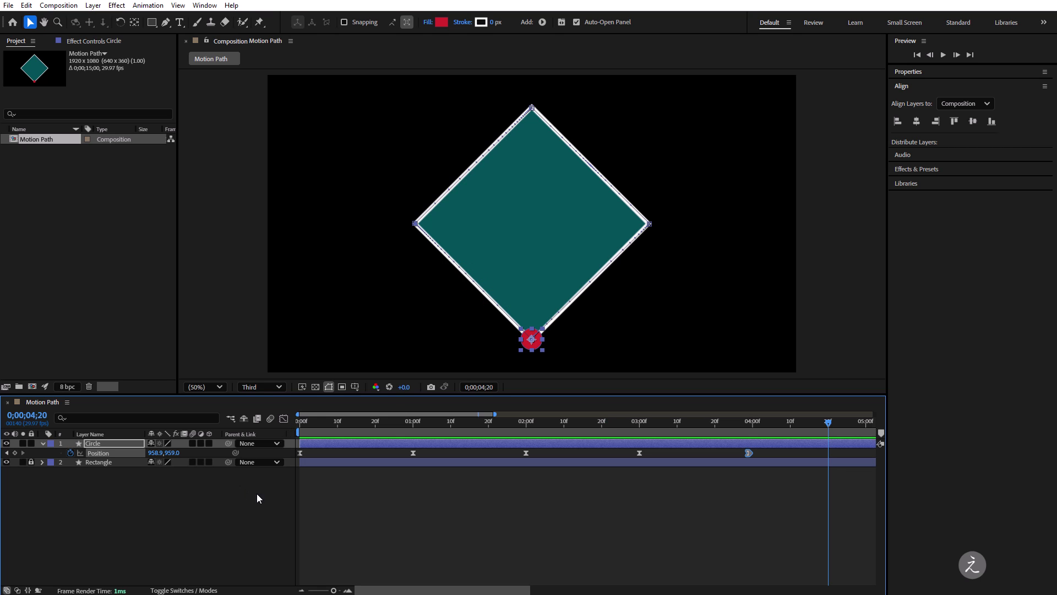
click(347, 424)
key(space)
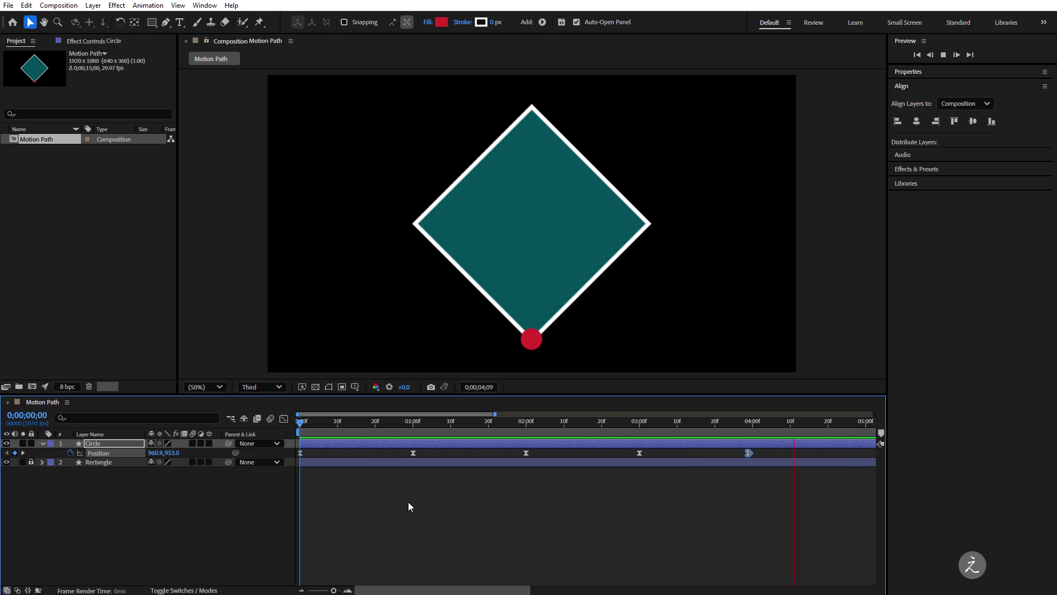
click(347, 425)
key(space)
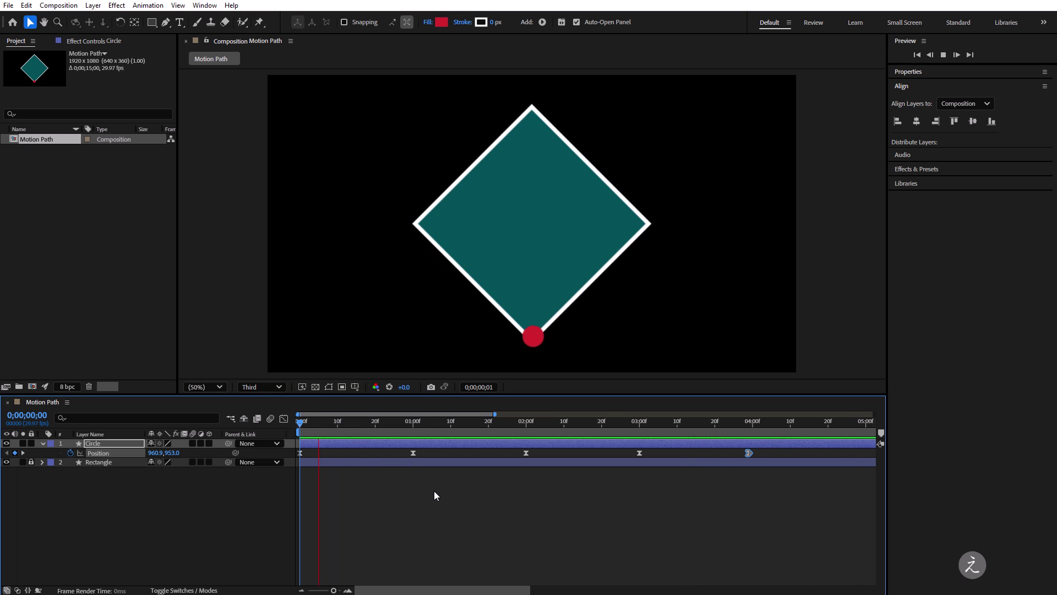